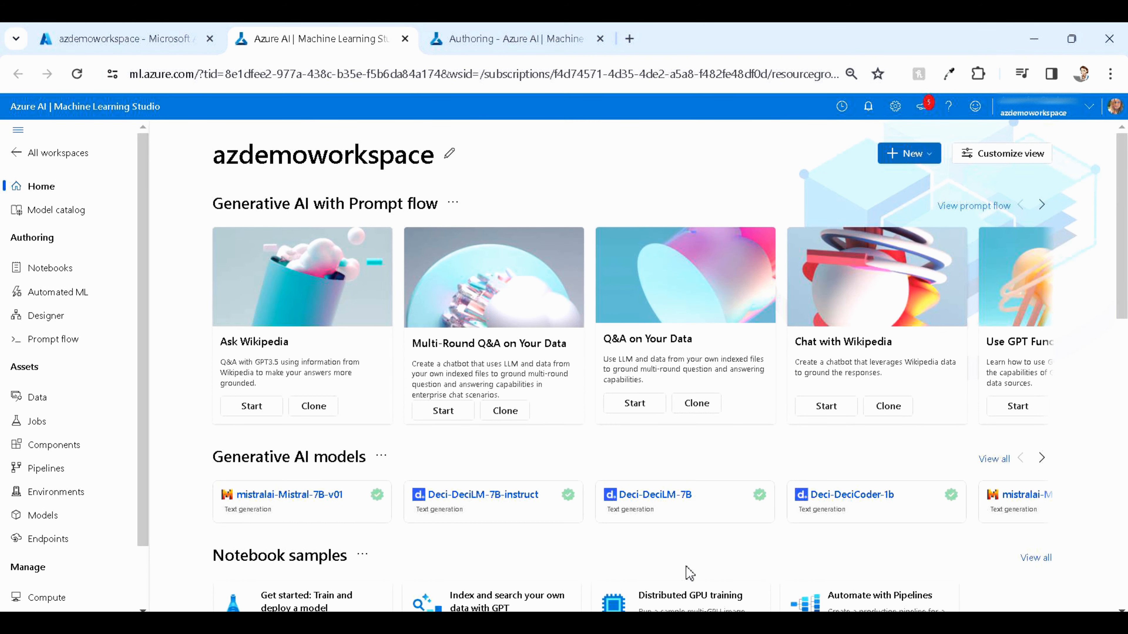
Open the Designer and start a new pipeline using classic prebuilt components
{"action": "left_click", "coordinate": [109, 313]}
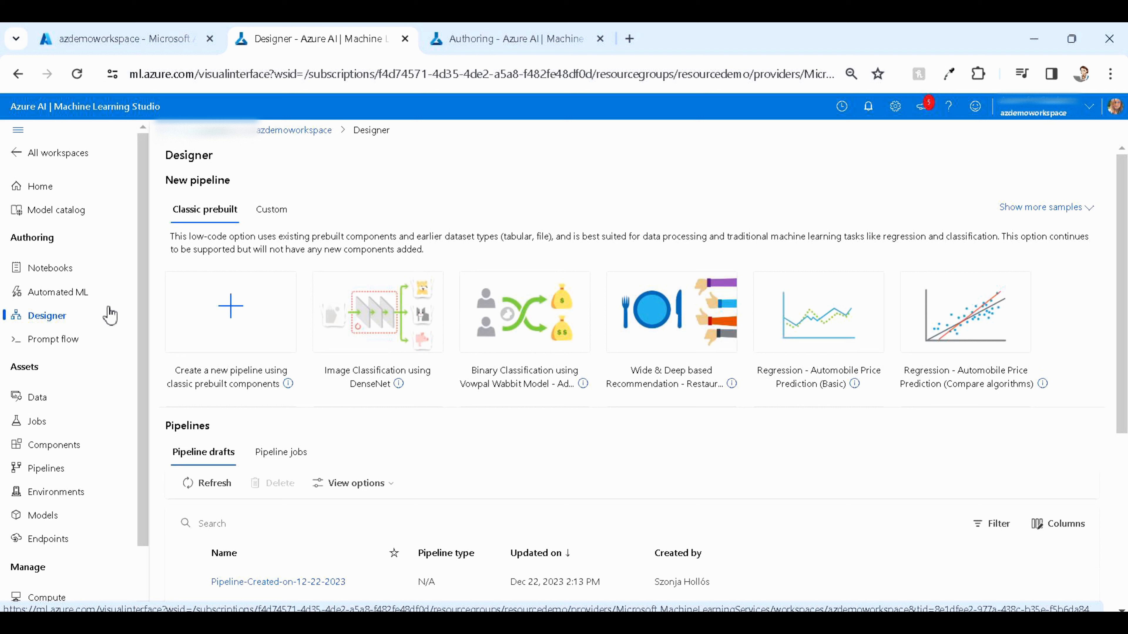
{"action": "left_click", "coordinate": [194, 305]}
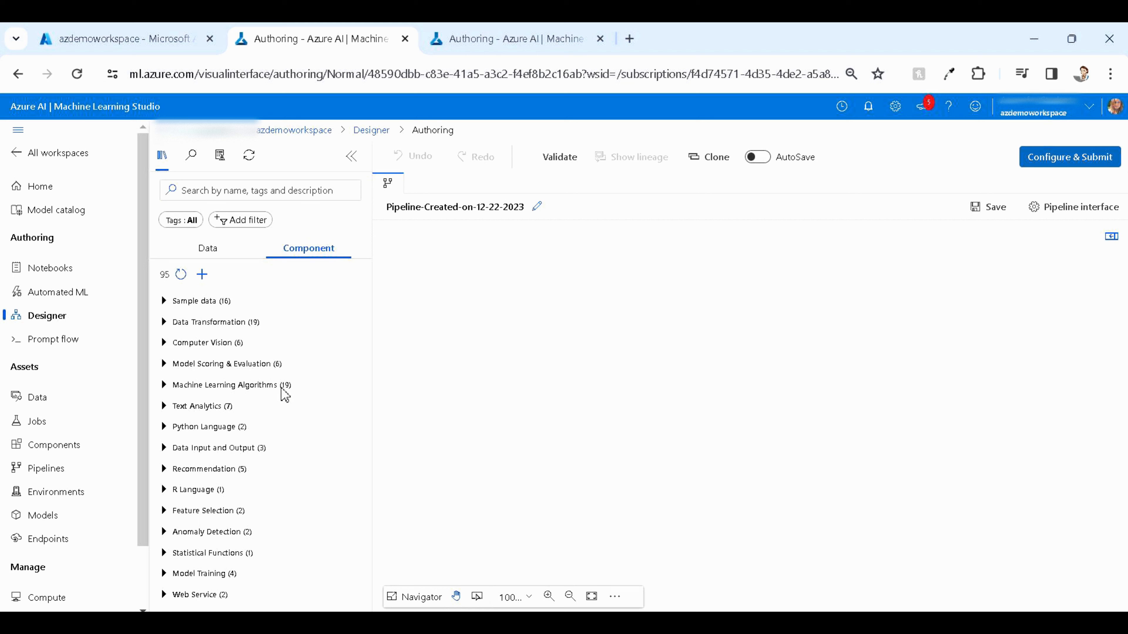
Add the CRM Churn Labels Shared and CRM Dataset Shared sample datasets side by side on the canvas
{"action": "left_click", "coordinate": [205, 303]}
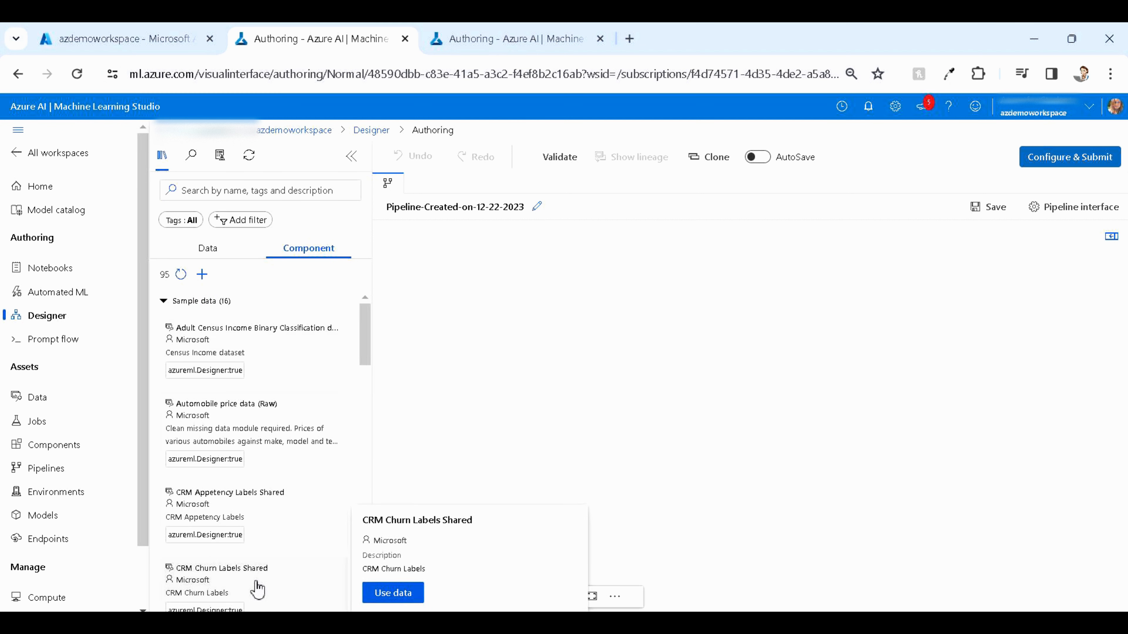
{"action": "left_click_drag", "start_coordinate": [257, 588], "coordinate": [573, 369]}
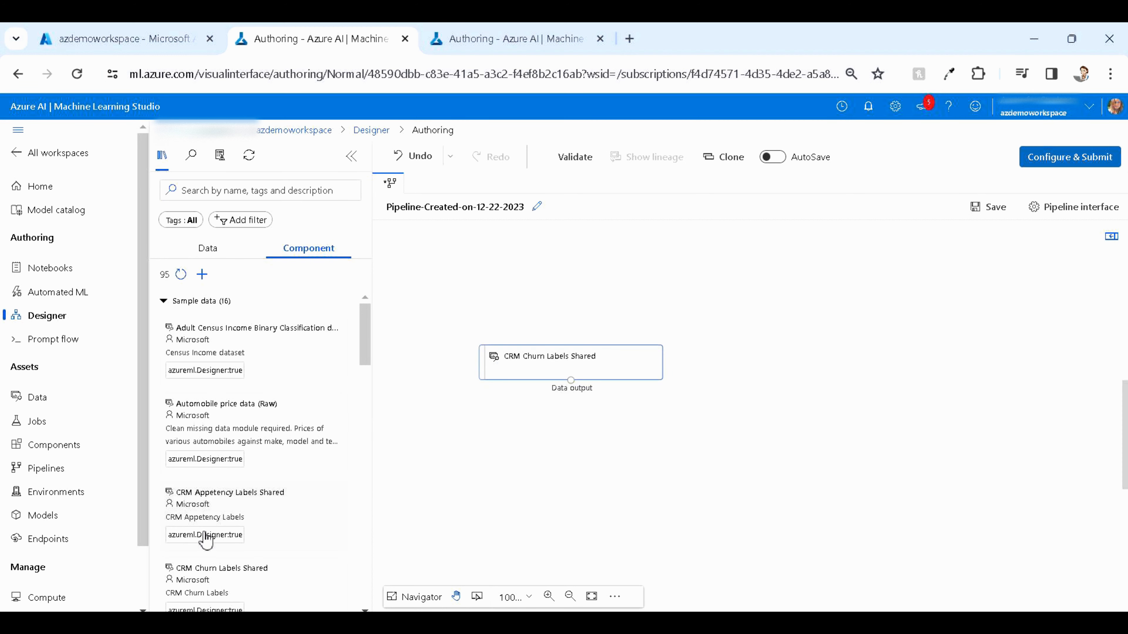
{"action": "scroll", "coordinate": [203, 536], "scroll_direction": "down", "scroll_amount": 5}
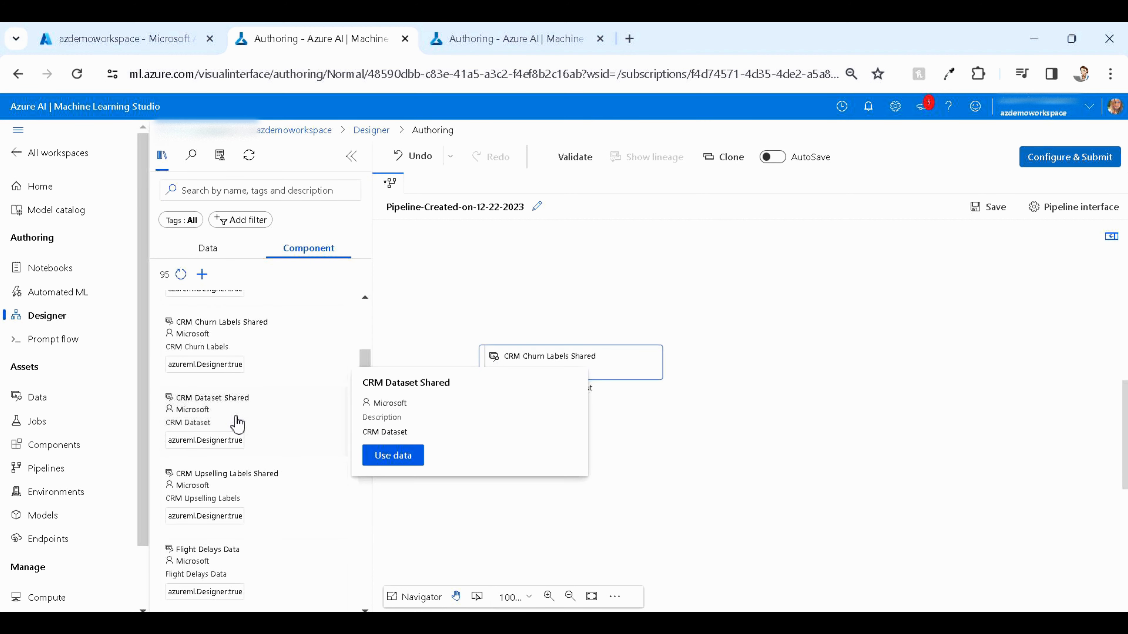
{"action": "left_click_drag", "start_coordinate": [238, 424], "coordinate": [877, 366]}
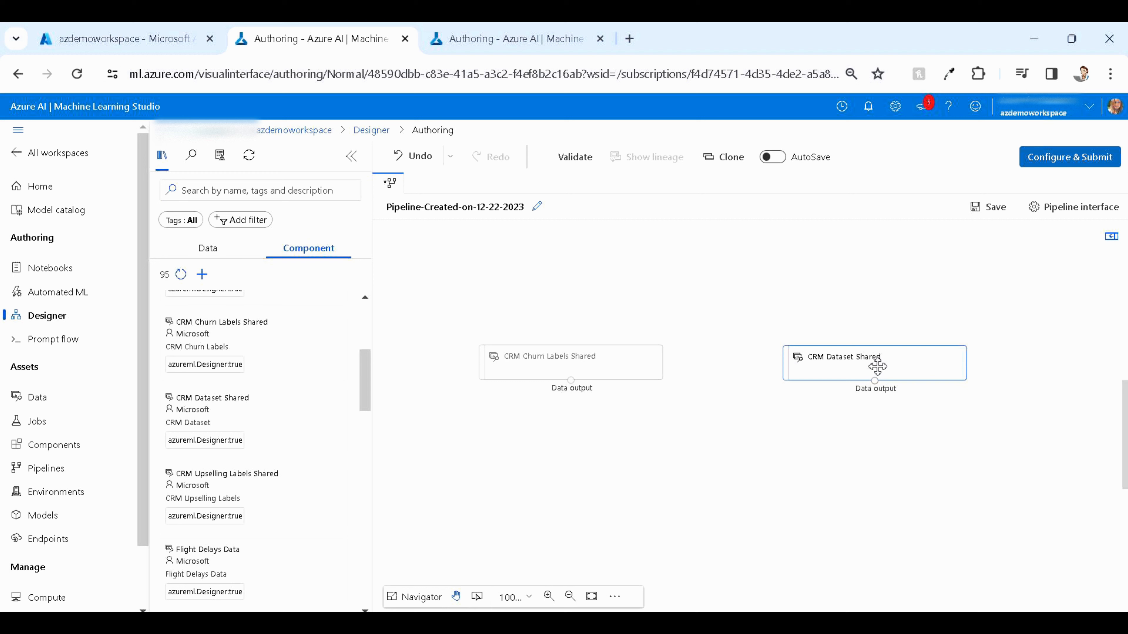
Search the components for clean missing data and place Clean Missing Data below CRM Dataset Shared
{"action": "left_click", "coordinate": [337, 195]}
{"action": "type", "text": "clean "}
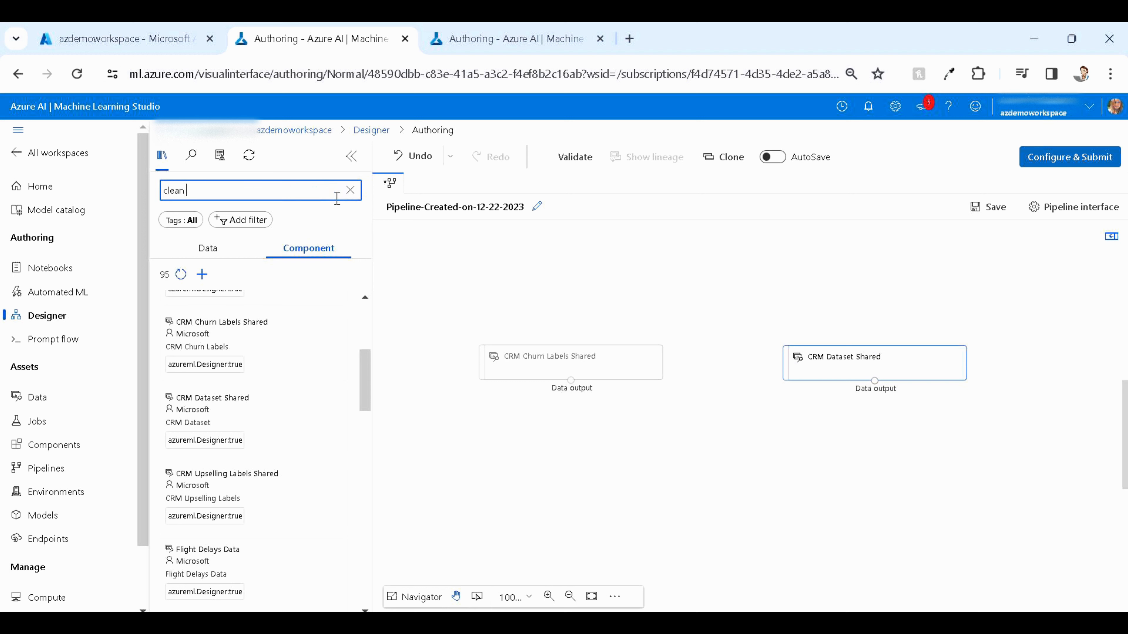
{"action": "type", "text": "missing data"}
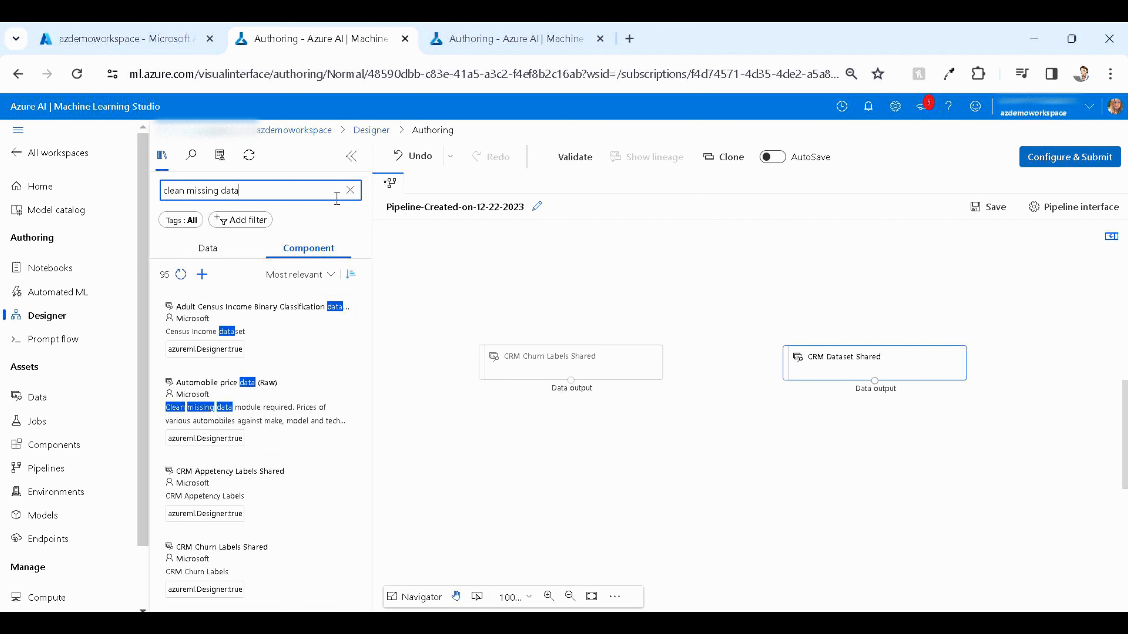
{"action": "left_click_drag", "start_coordinate": [259, 408], "coordinate": [870, 467]}
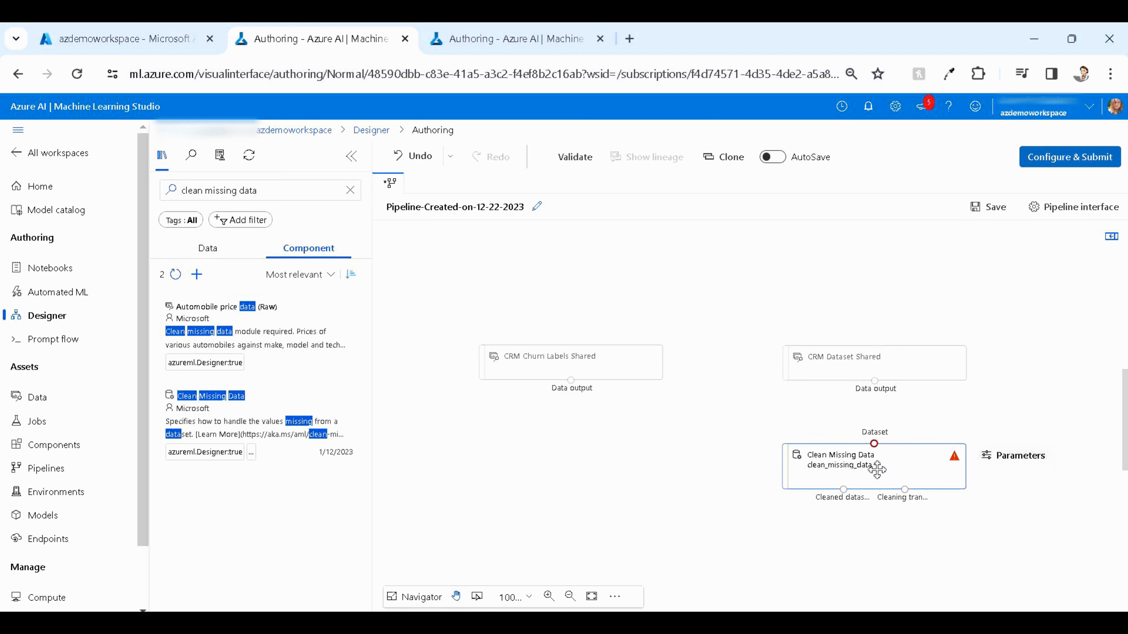
Set Clean Missing Data's columns to be cleaned to All columns and close its parameters
{"action": "double_click", "coordinate": [877, 469]}
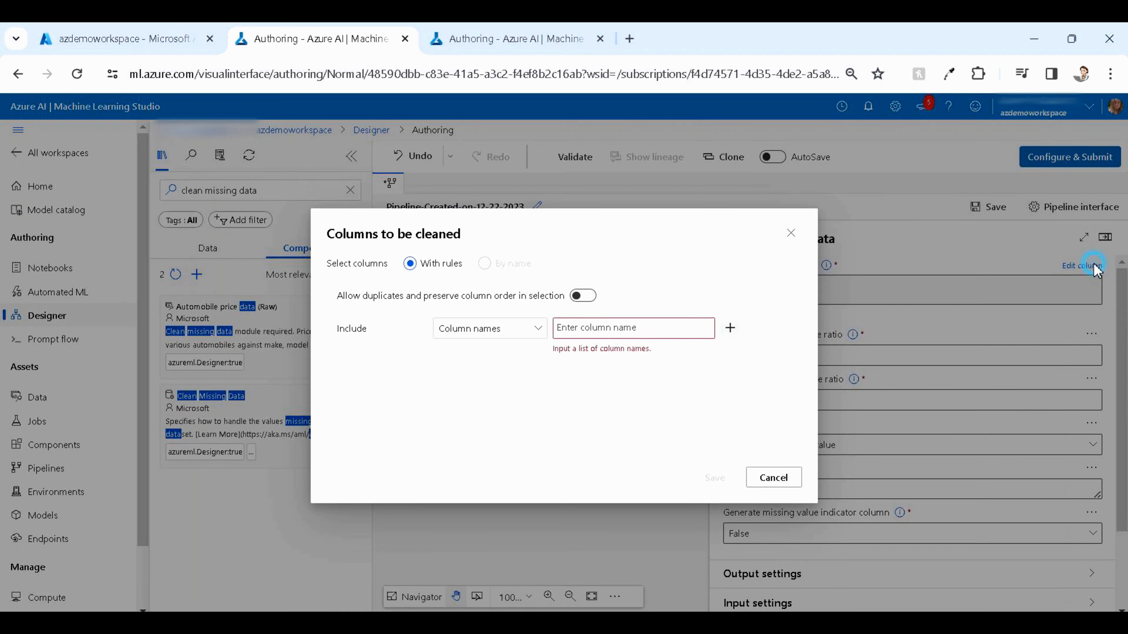
{"action": "left_click", "coordinate": [1081, 266]}
{"action": "left_click", "coordinate": [528, 327]}
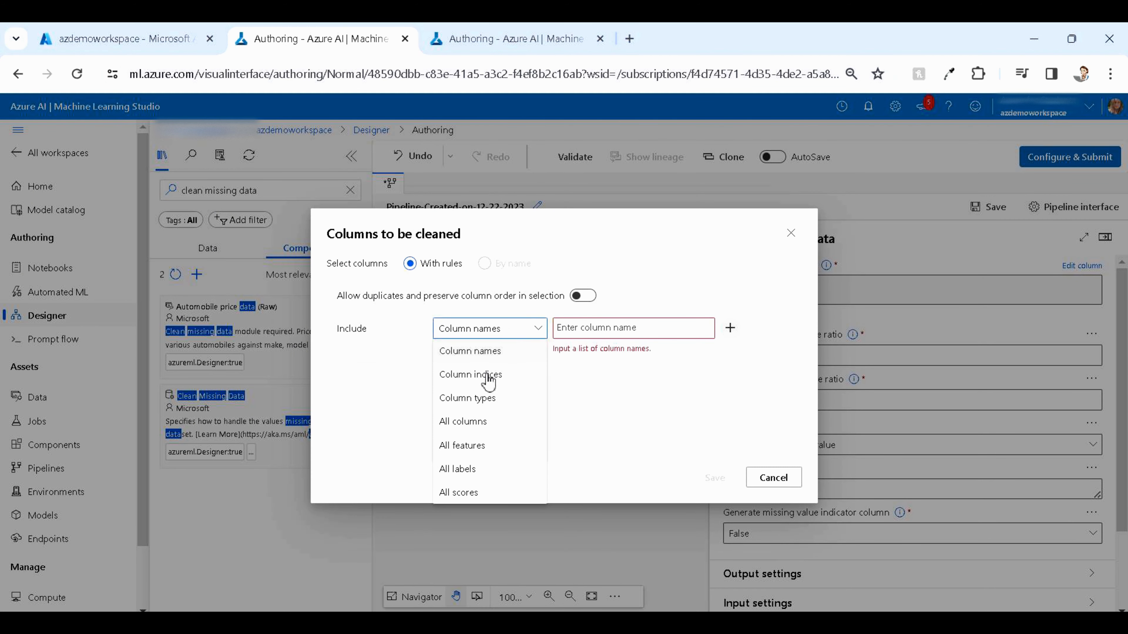
{"action": "left_click", "coordinate": [473, 417]}
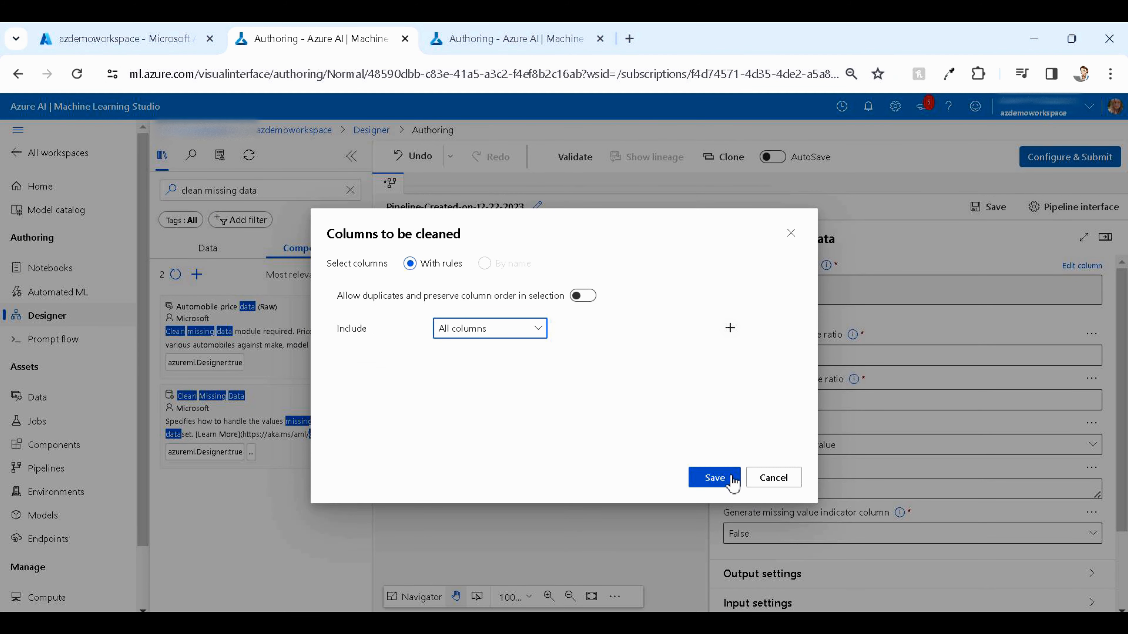
{"action": "left_click", "coordinate": [714, 478]}
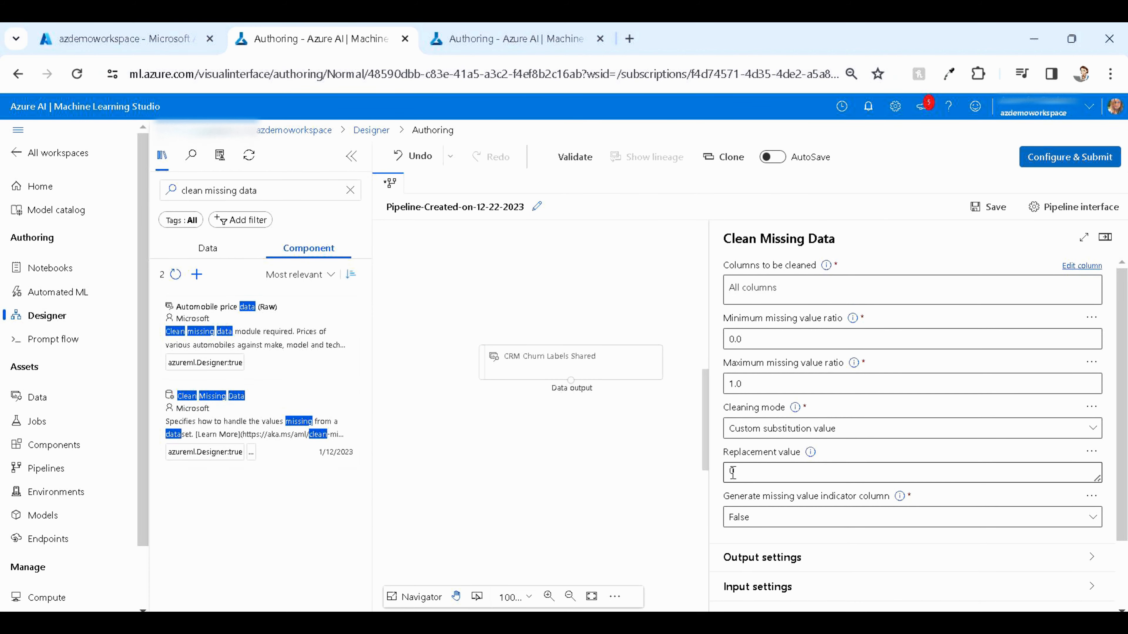
{"action": "double_click", "coordinate": [732, 472]}
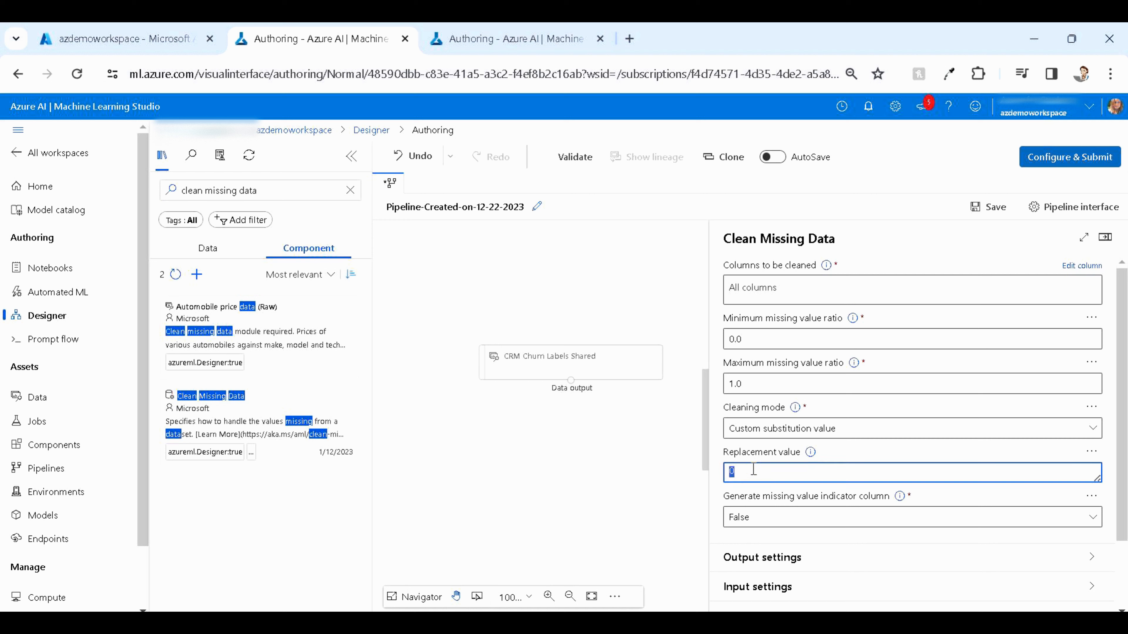
{"action": "left_click", "coordinate": [495, 468]}
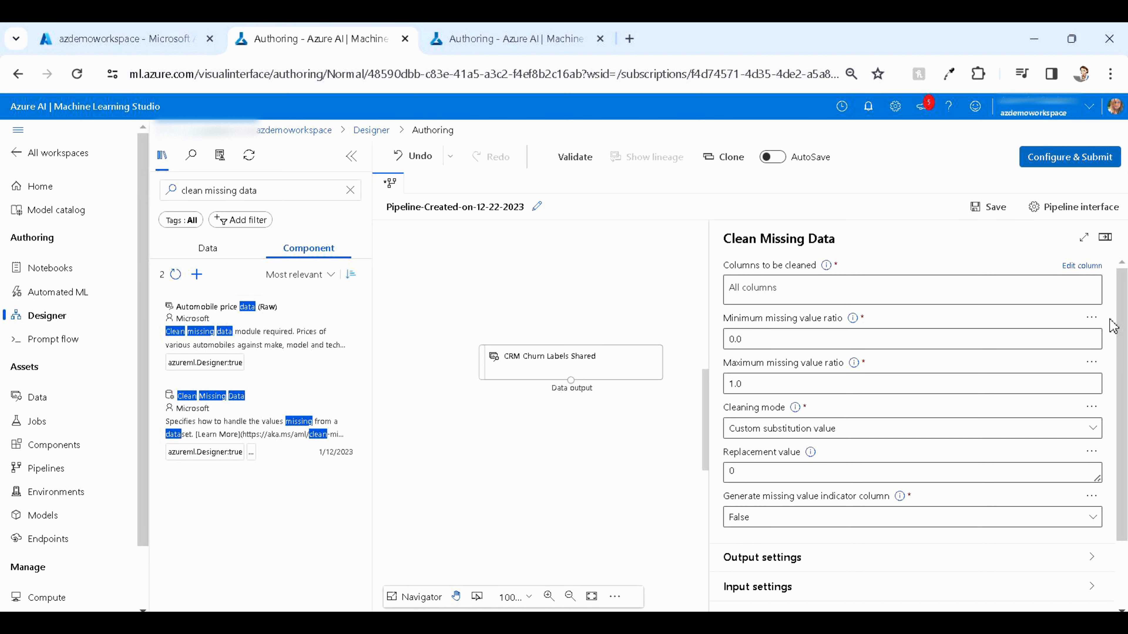
{"action": "left_click", "coordinate": [1105, 236]}
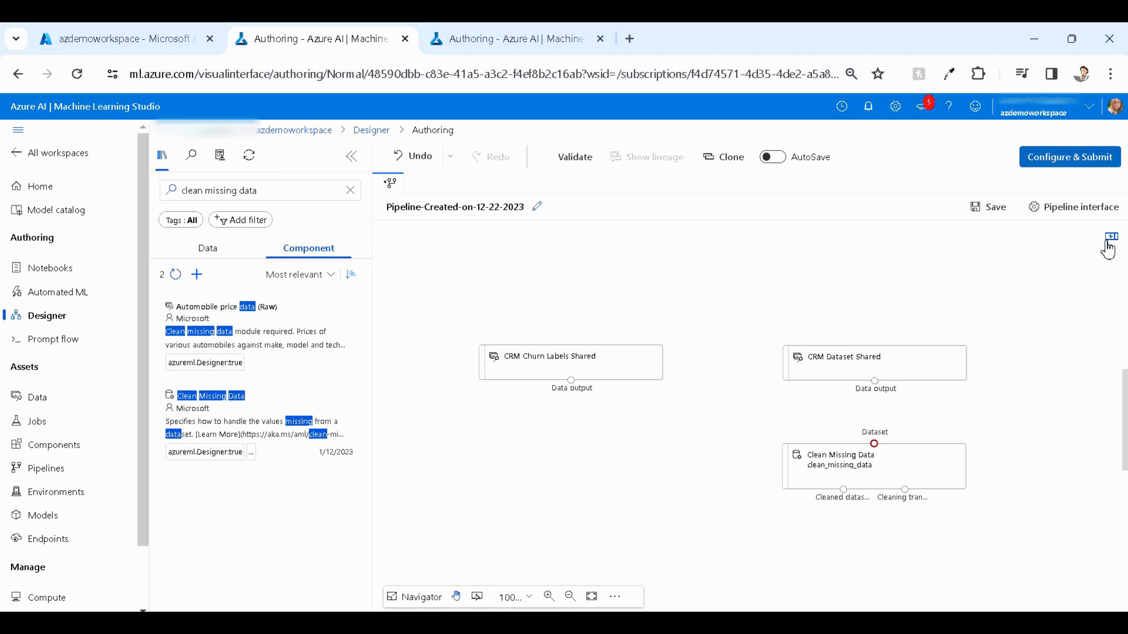
Search the components for add and place Add Columns below Clean Missing Data
{"action": "left_click_drag", "start_coordinate": [288, 191], "coordinate": [160, 191]}
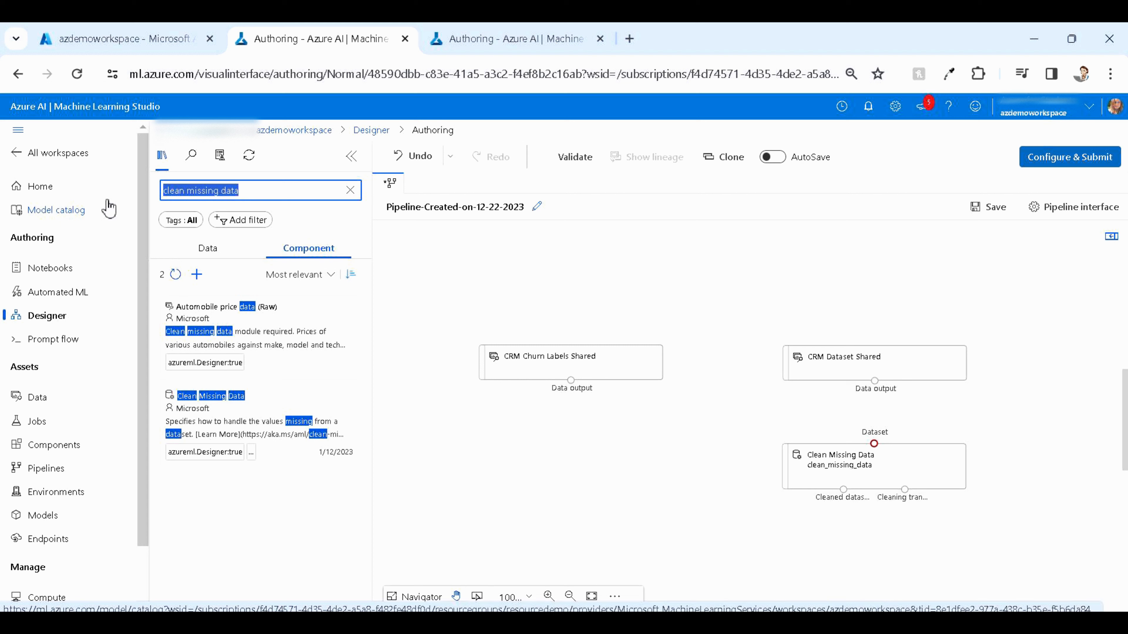
{"action": "type", "text": "add"}
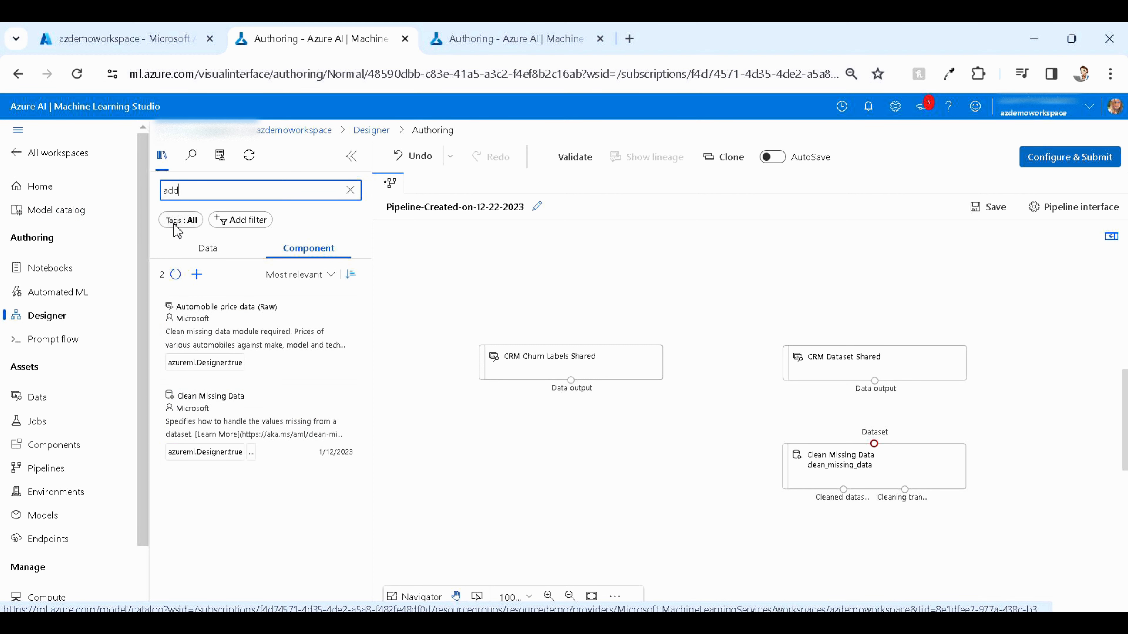
{"action": "left_click_drag", "start_coordinate": [260, 522], "coordinate": [875, 581]}
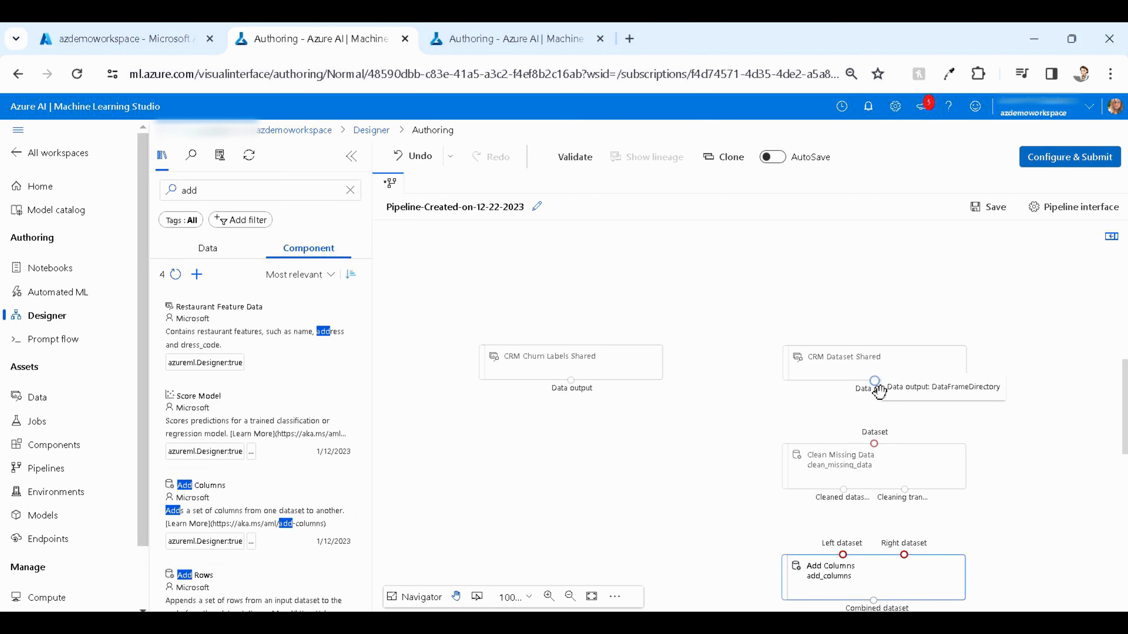
Connect CRM Dataset Shared to Clean Missing Data, its cleaned dataset to Add Columns' right input, and churn labels to the left input
{"action": "left_click_drag", "start_coordinate": [879, 392], "coordinate": [873, 444]}
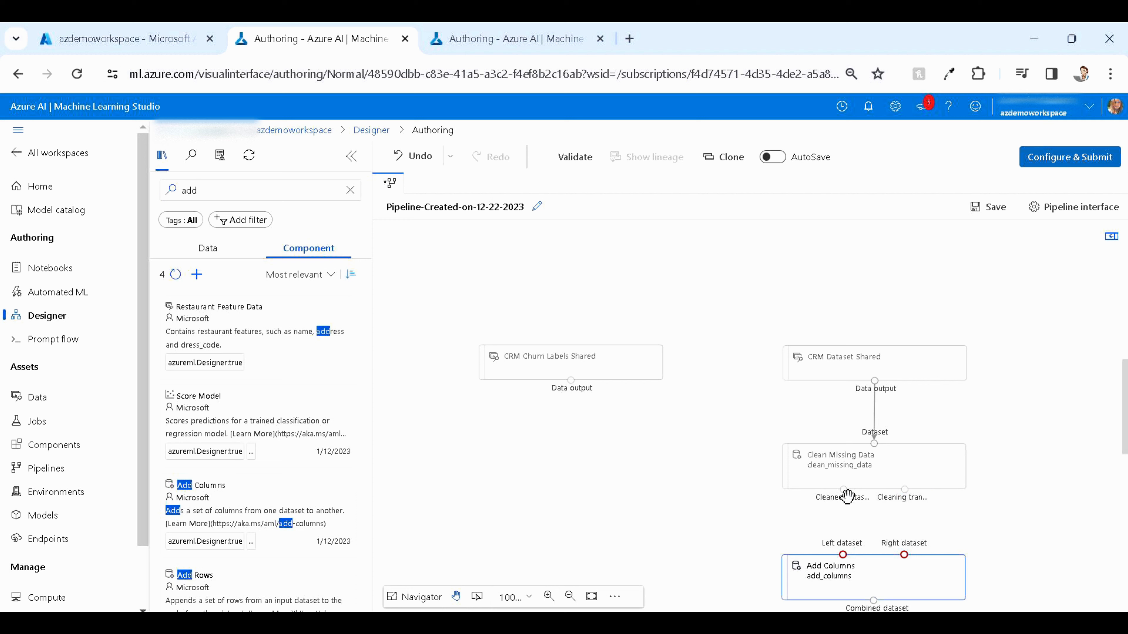
{"action": "left_click_drag", "start_coordinate": [843, 489], "coordinate": [908, 568]}
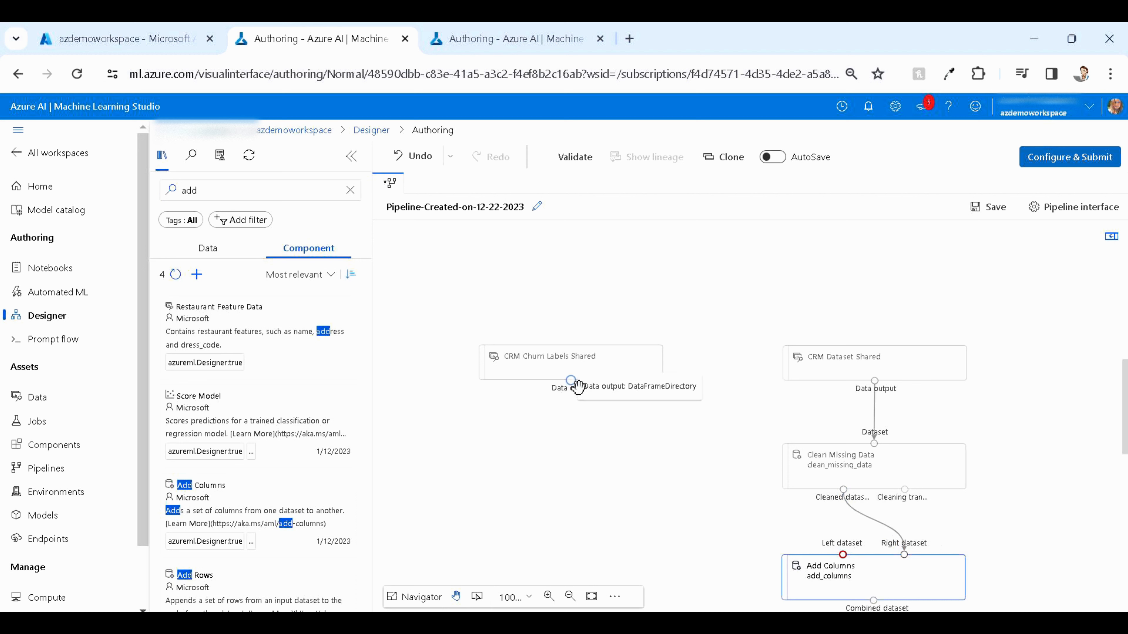
{"action": "left_click_drag", "start_coordinate": [570, 380], "coordinate": [843, 554]}
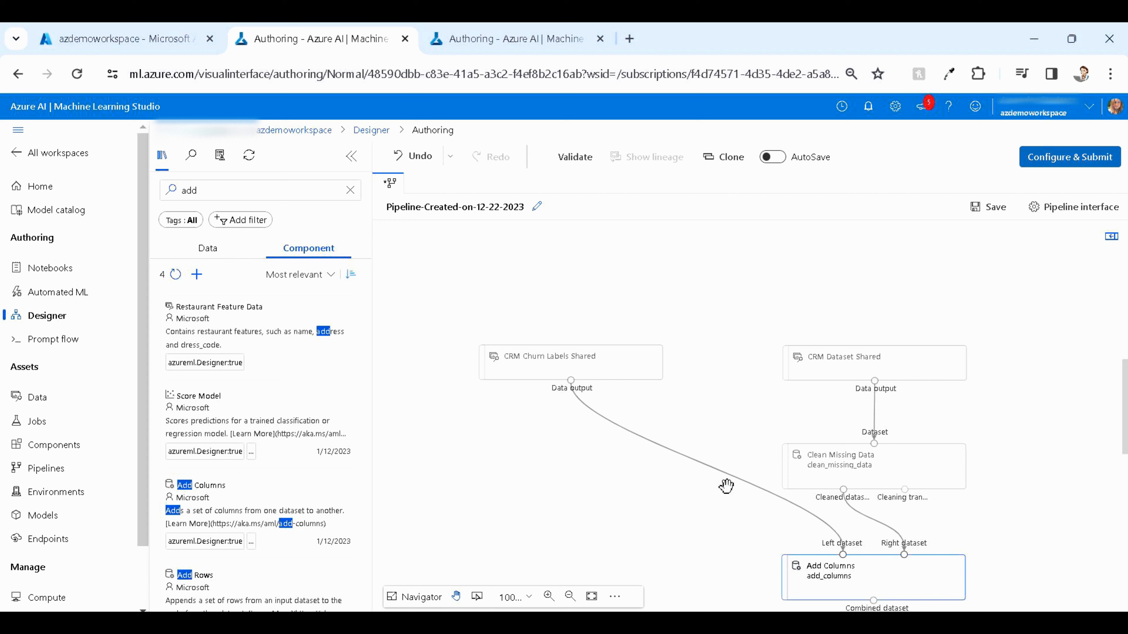
Search for split, place Split Data below Add Columns, and connect the combined dataset to its input
{"action": "scroll", "coordinate": [726, 484], "scroll_direction": "down", "scroll_amount": 4}
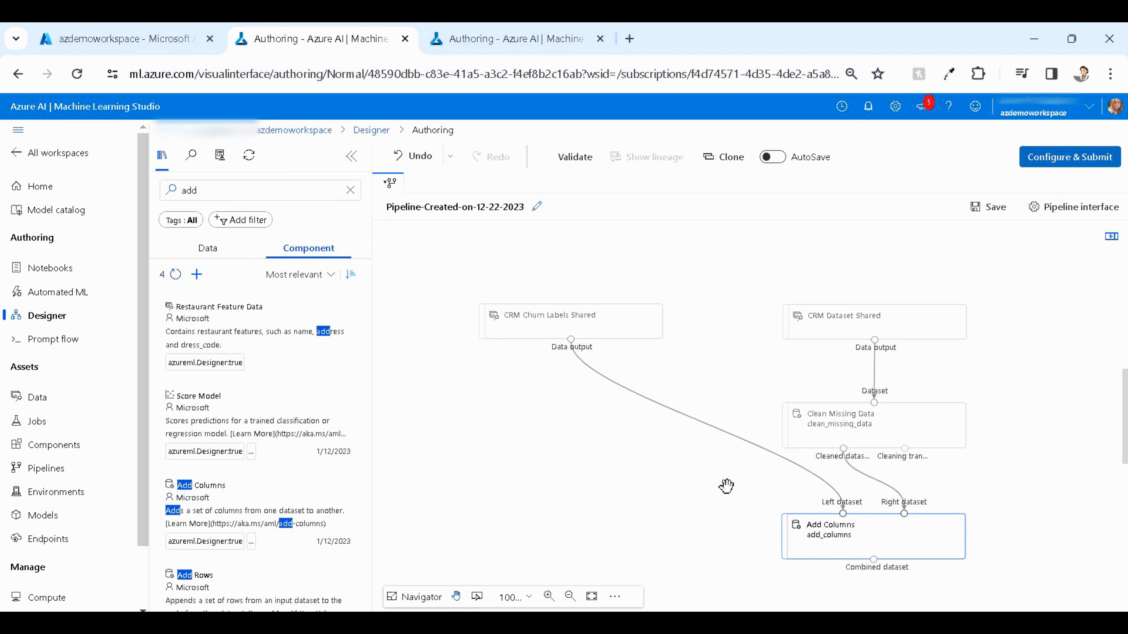
{"action": "left_click", "coordinate": [354, 196]}
{"action": "left_click", "coordinate": [350, 191]}
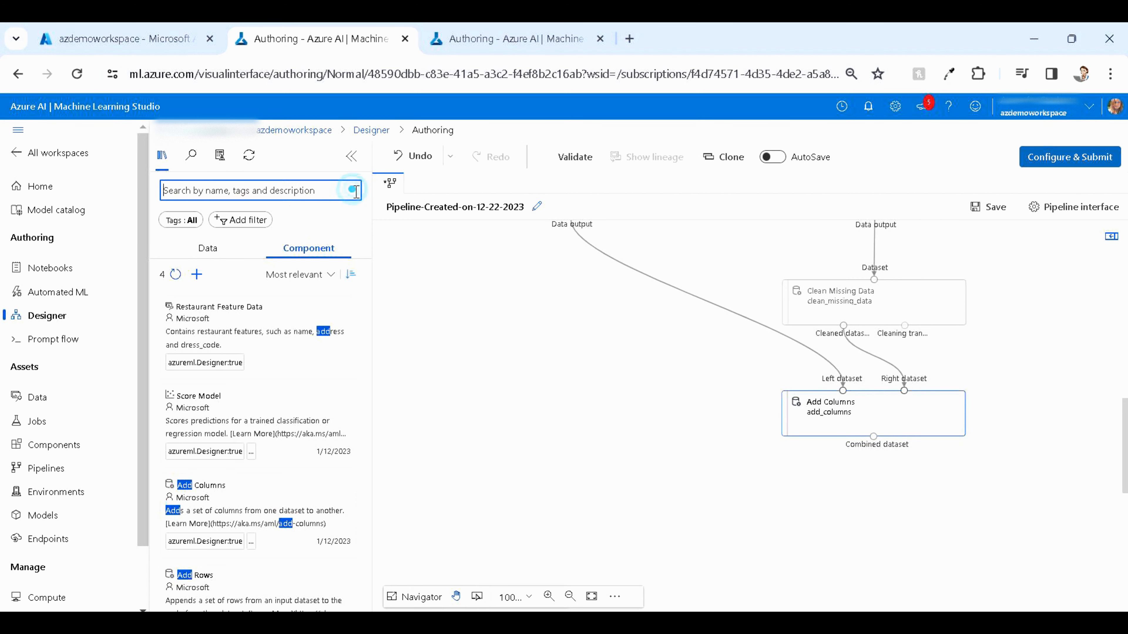
{"action": "type", "text": "split"}
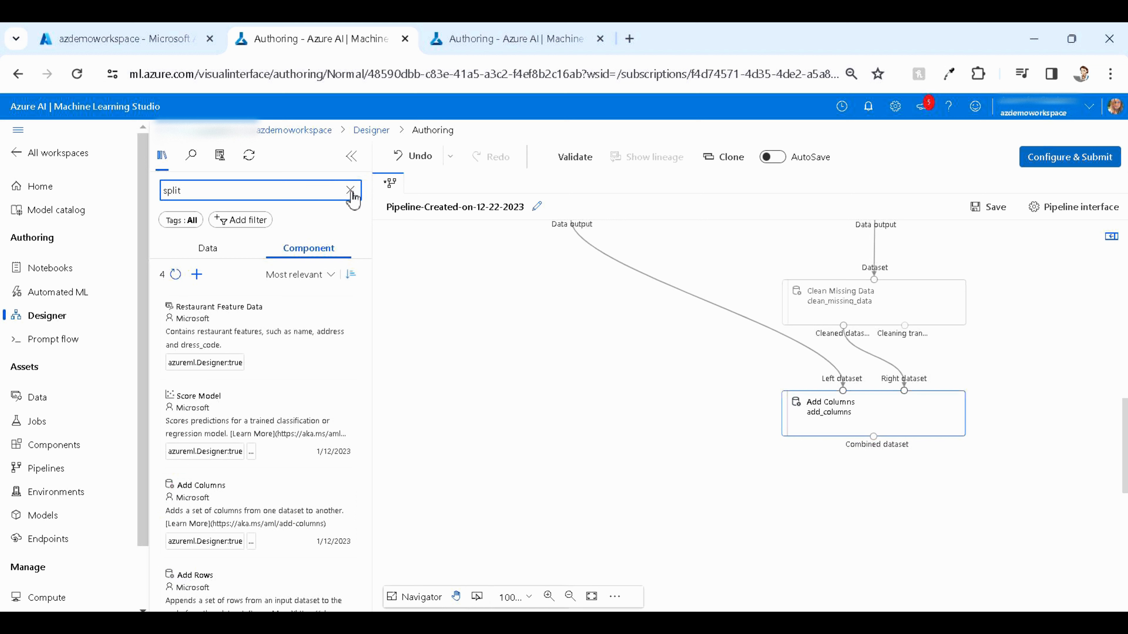
{"action": "left_click_drag", "start_coordinate": [282, 337], "coordinate": [848, 507]}
{"action": "left_click_drag", "start_coordinate": [869, 512], "coordinate": [876, 522]}
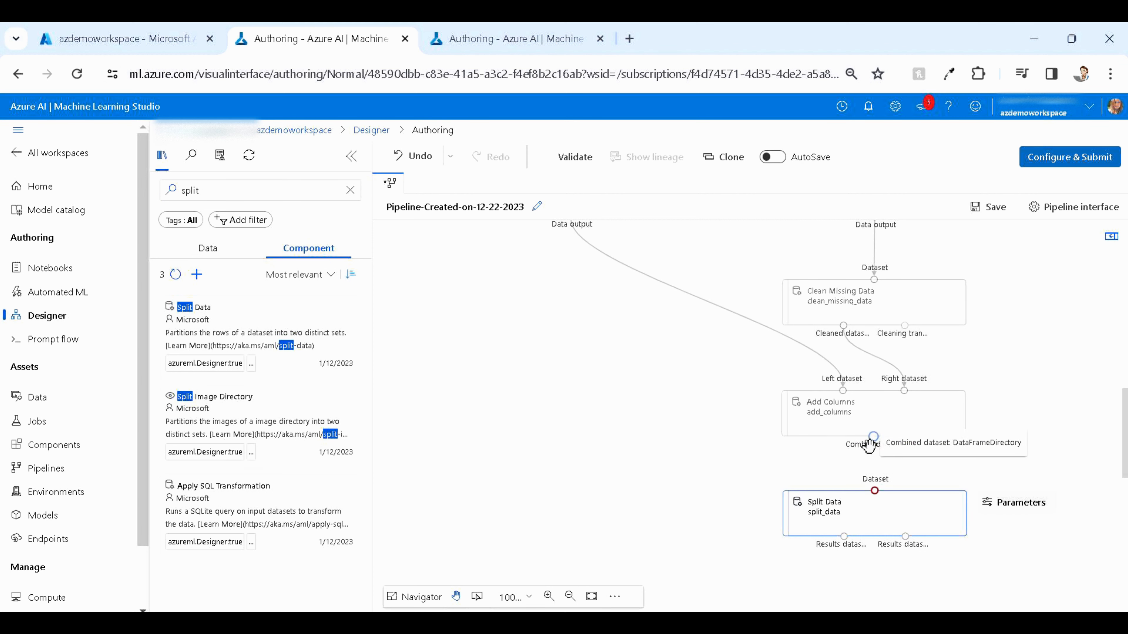
{"action": "left_click_drag", "start_coordinate": [873, 436], "coordinate": [874, 490]}
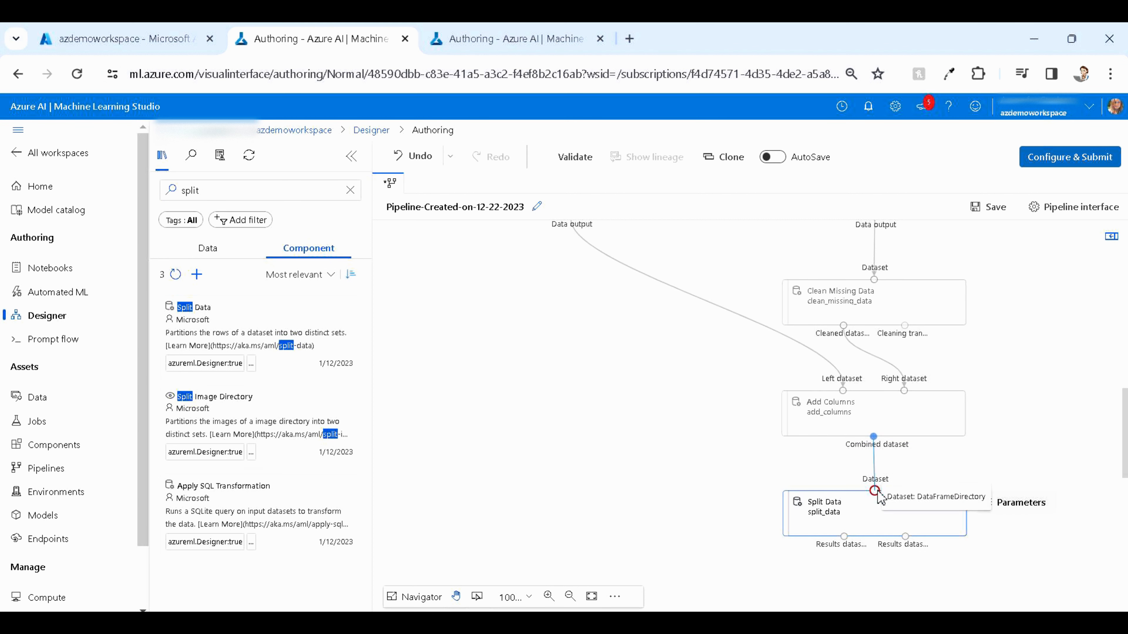
Set Split Data's fraction of rows in the first output dataset to 0.7 and close its parameters
{"action": "left_click", "coordinate": [849, 513]}
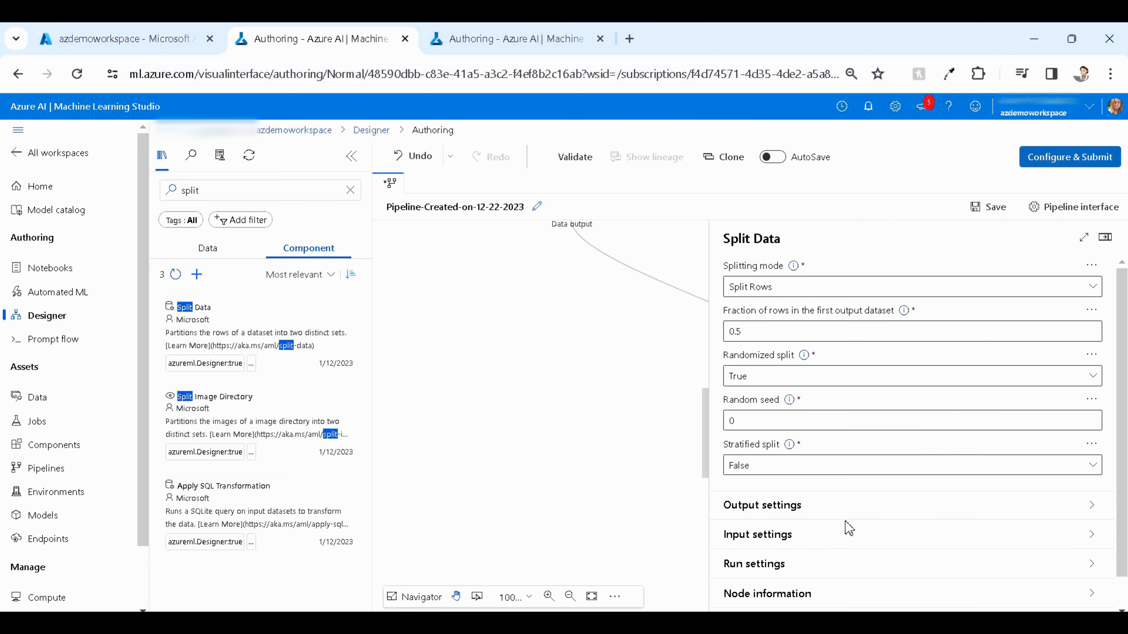
{"action": "left_click", "coordinate": [766, 330]}
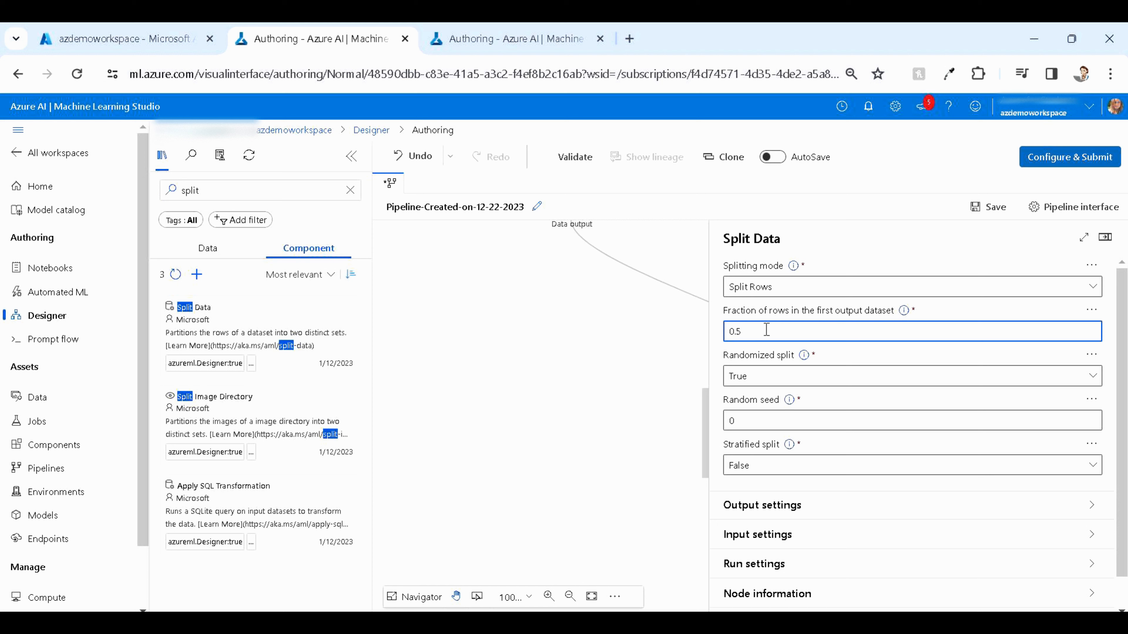
{"action": "key", "text": "BackSpace"}
{"action": "type", "text": "7"}
{"action": "left_click", "coordinate": [1104, 237]}
{"action": "left_click", "coordinate": [567, 391]}
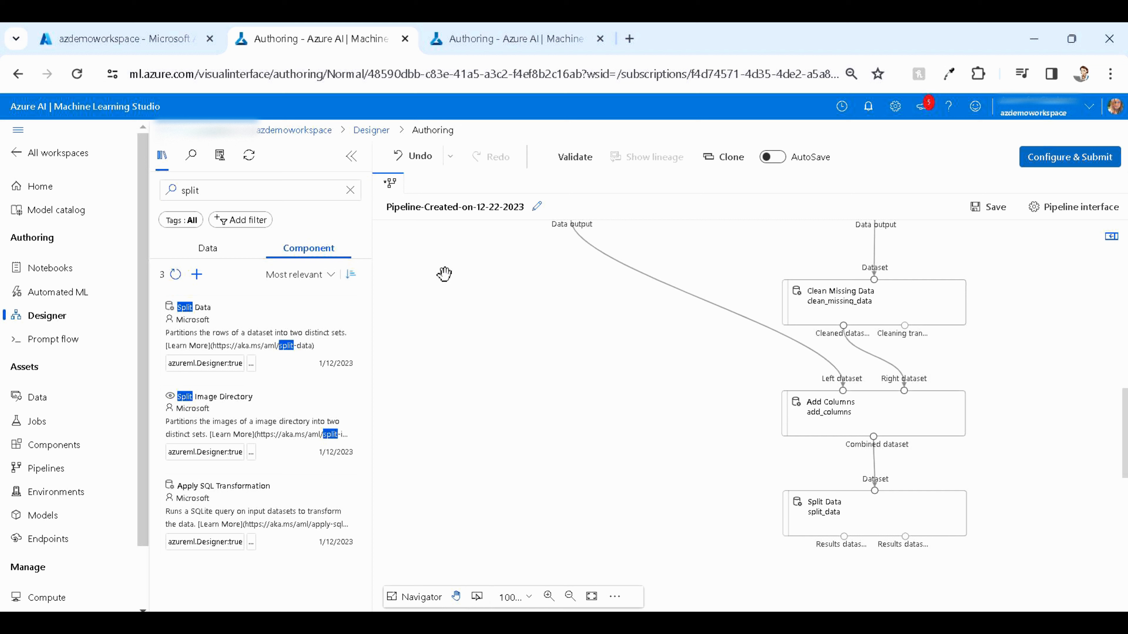
Clear the search and browse the Machine Learning Algorithms category for classification components
{"action": "left_click", "coordinate": [358, 190]}
{"action": "left_click", "coordinate": [353, 190]}
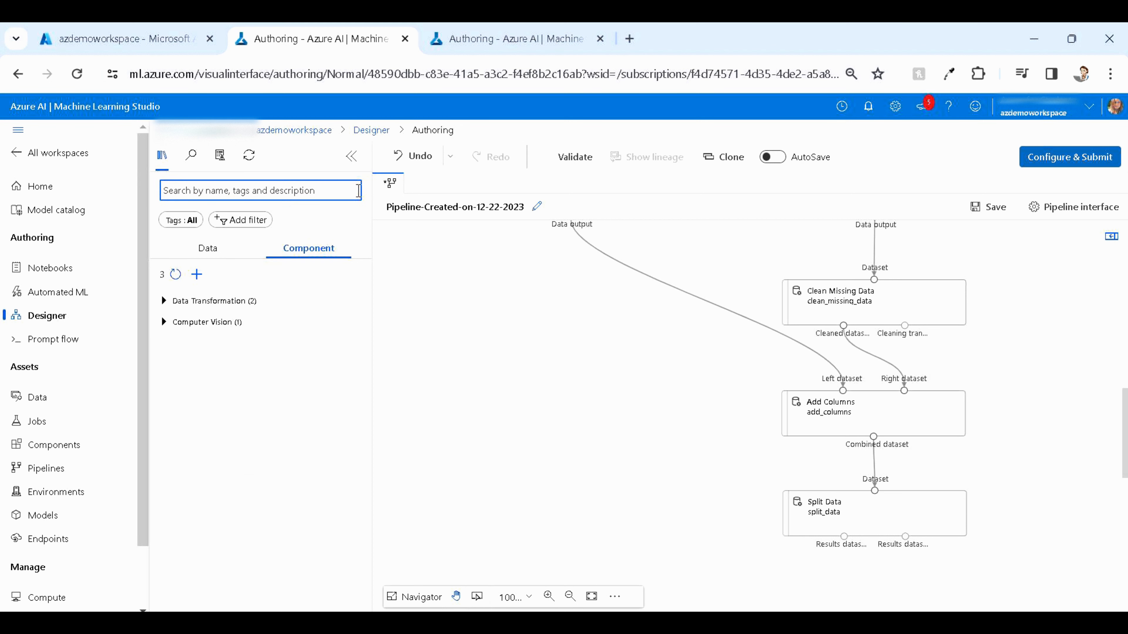
{"action": "left_click", "coordinate": [248, 384]}
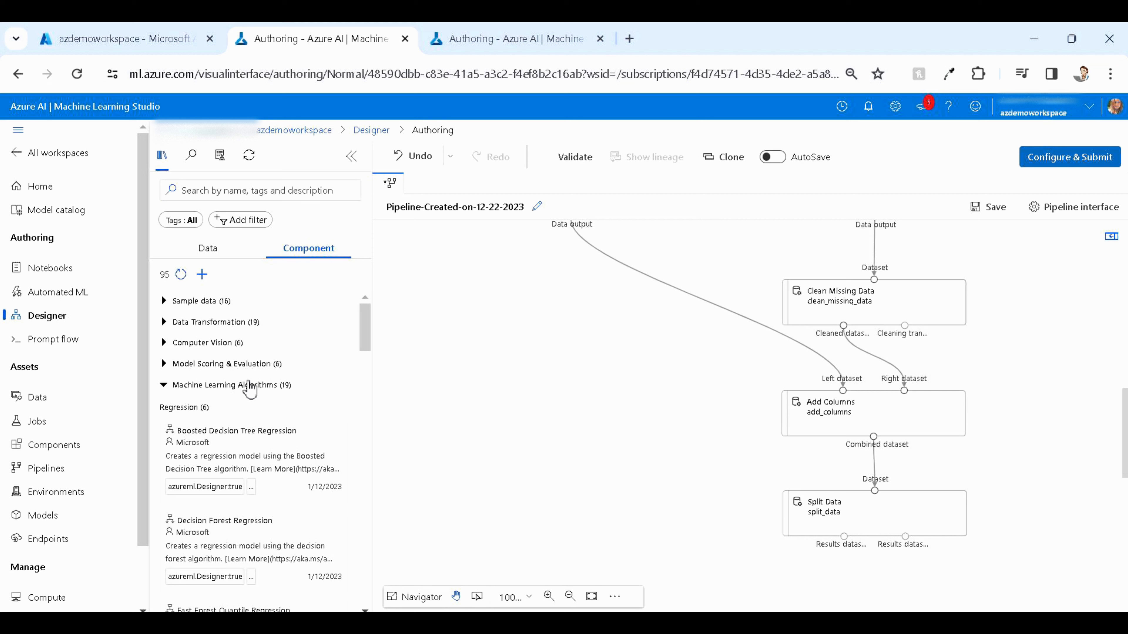
{"action": "left_click_drag", "start_coordinate": [165, 407], "coordinate": [196, 407]}
{"action": "scroll", "coordinate": [195, 422], "scroll_direction": "down", "scroll_amount": 10}
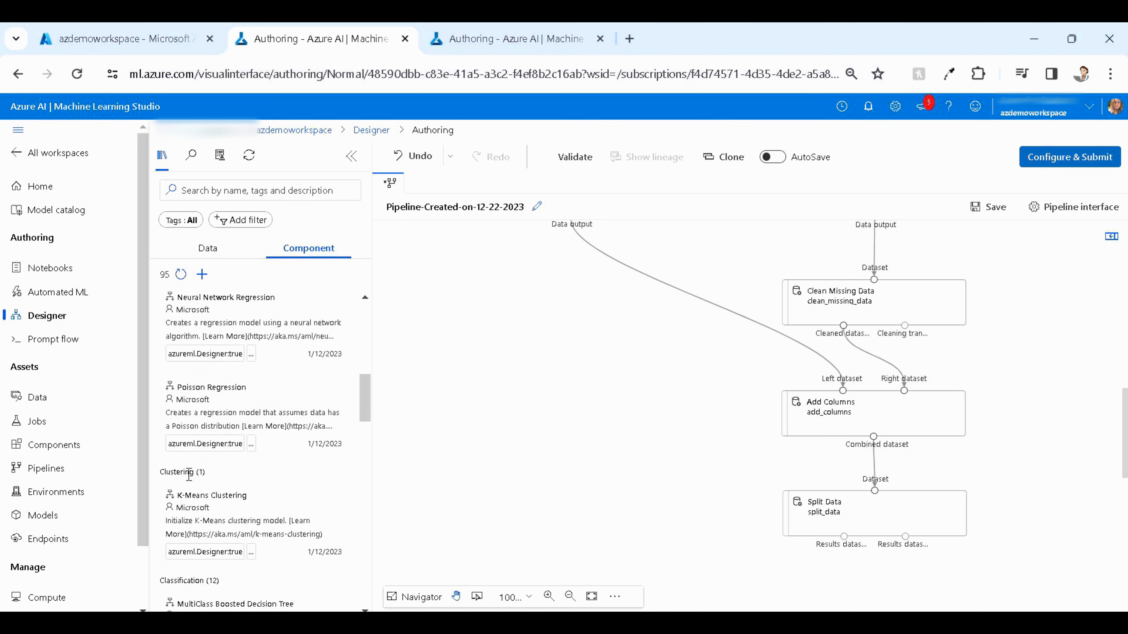
{"action": "double_click", "coordinate": [189, 474]}
{"action": "scroll", "coordinate": [195, 471], "scroll_direction": "down", "scroll_amount": 4}
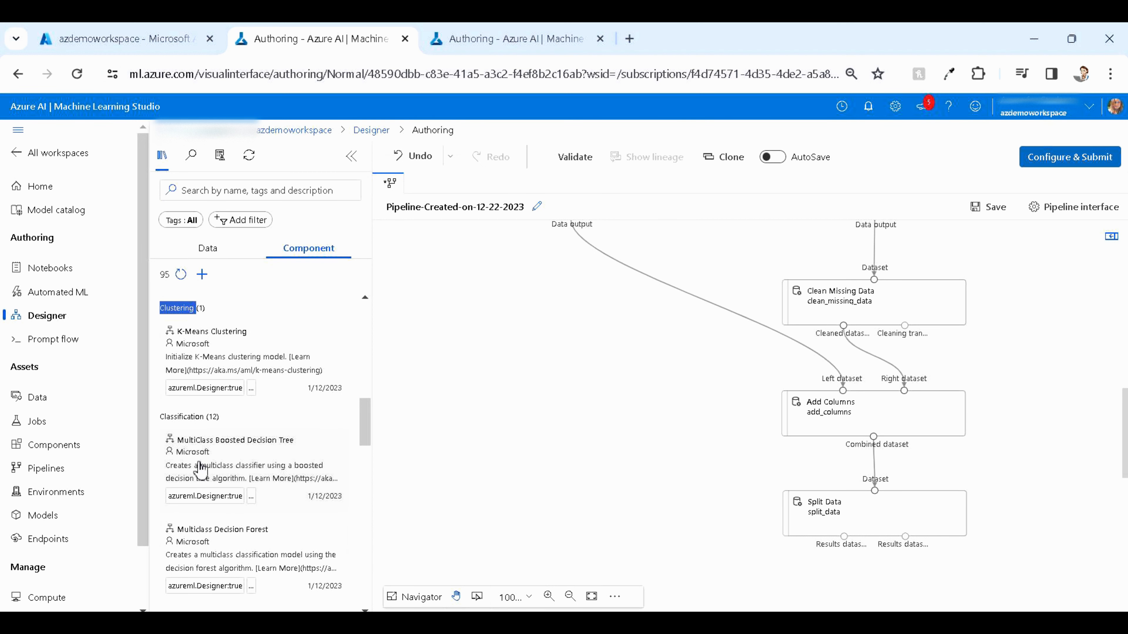
{"action": "left_click", "coordinate": [205, 418]}
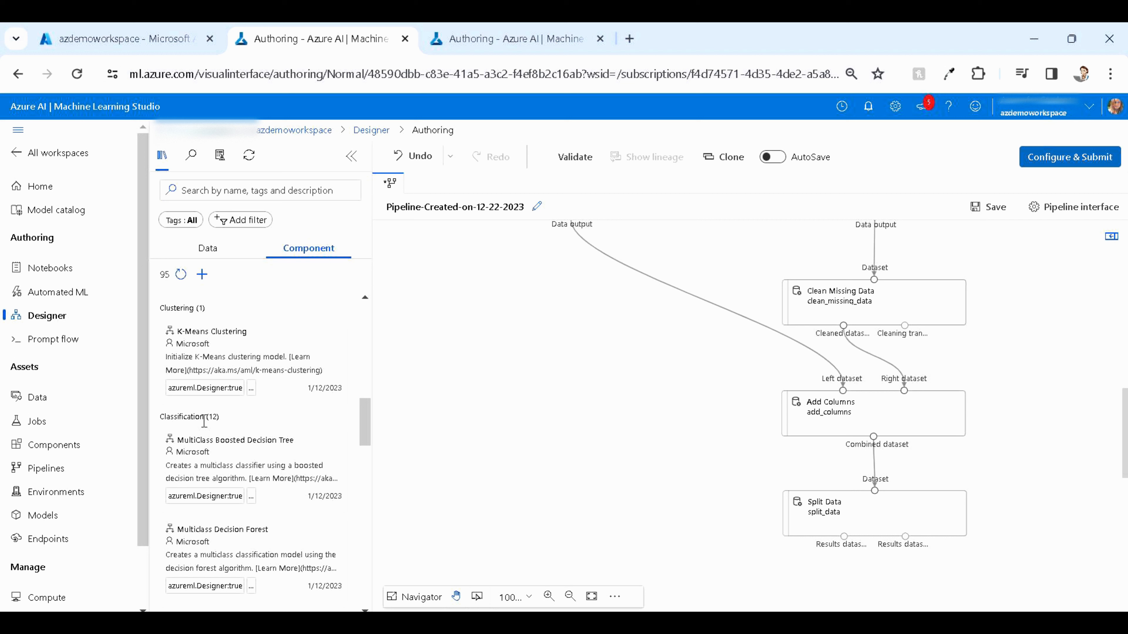
Search for two class boosted and place Two-Class Boosted Decision Tree on the canvas left of Split Data
{"action": "left_click", "coordinate": [263, 197]}
{"action": "type", "text": "two"}
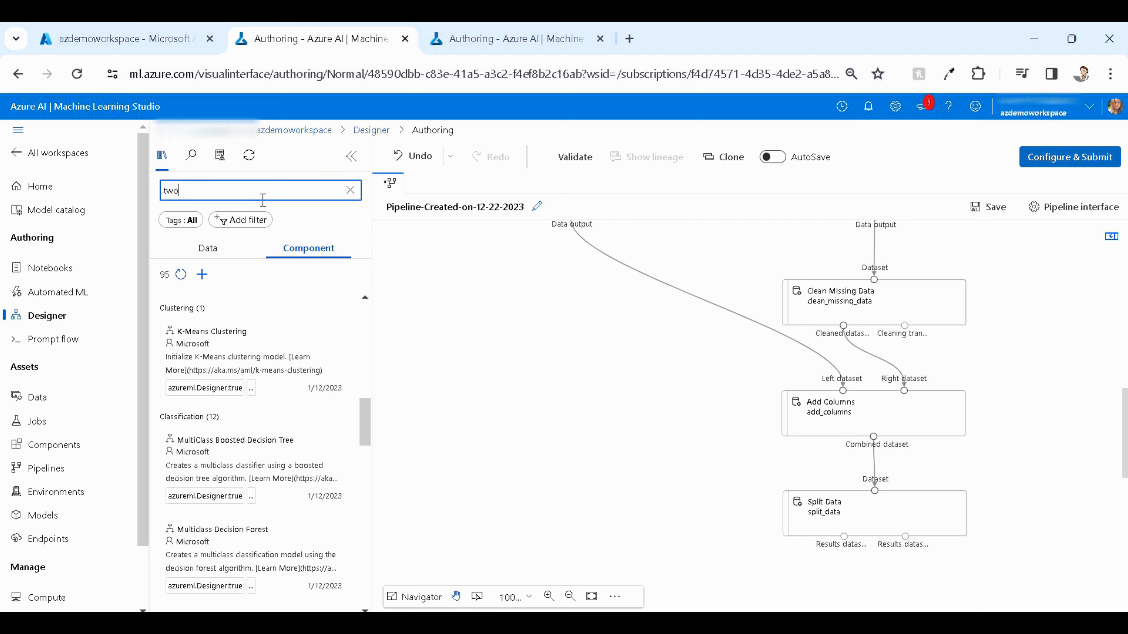
{"action": "type", "text": " class"}
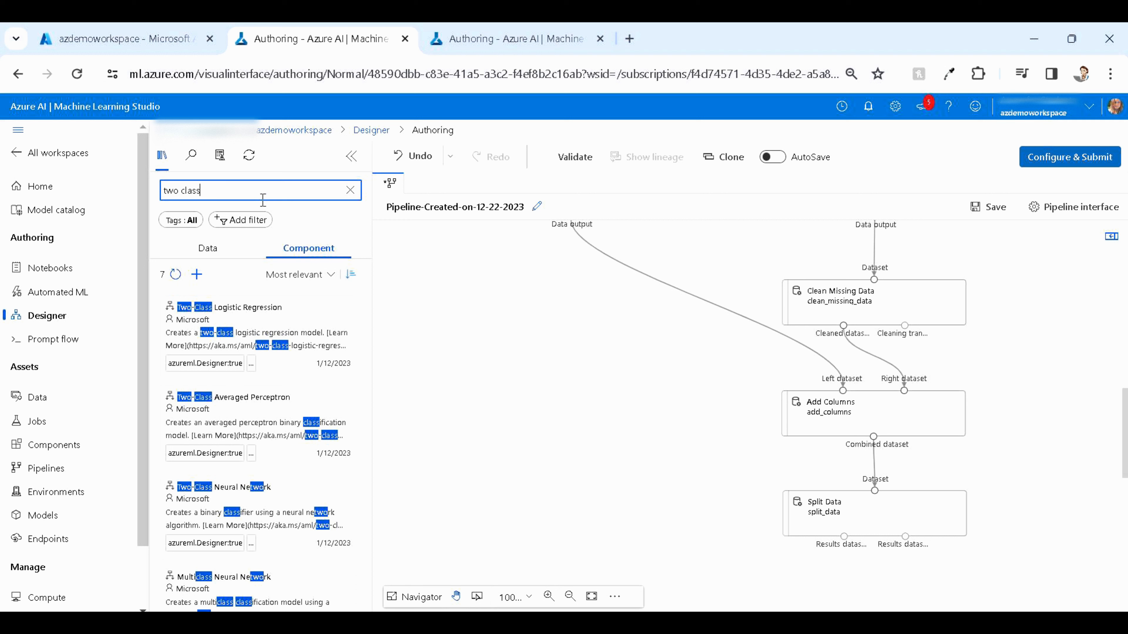
{"action": "type", "text": " booste"}
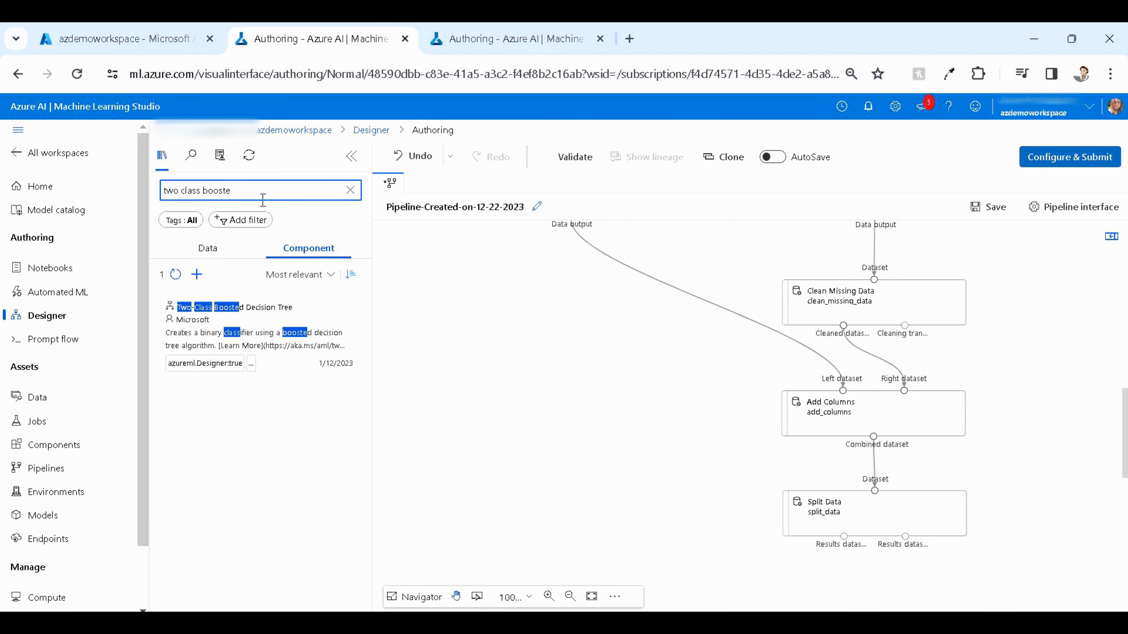
{"action": "mouse_move", "coordinate": [287, 314]}
{"action": "left_click_drag", "start_coordinate": [286, 313], "coordinate": [607, 548]}
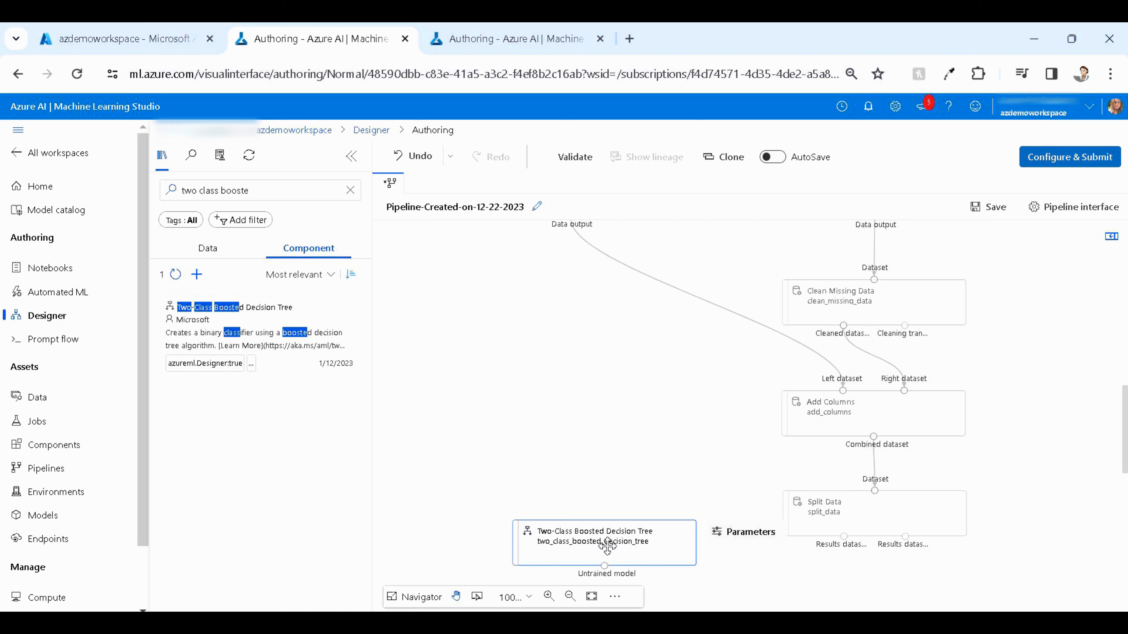
Search for train model, place Train Model below Split Data, and connect the untrained model and Split Data's first results dataset to it
{"action": "left_click", "coordinate": [350, 190]}
{"action": "left_click", "coordinate": [271, 195]}
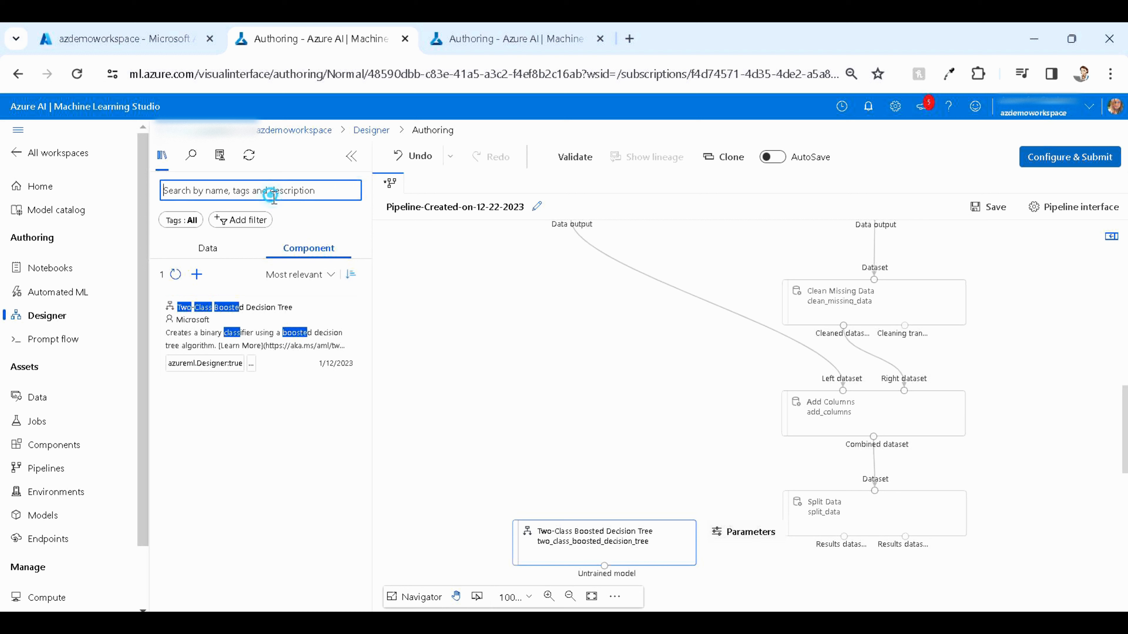
{"action": "type", "text": "train mo"}
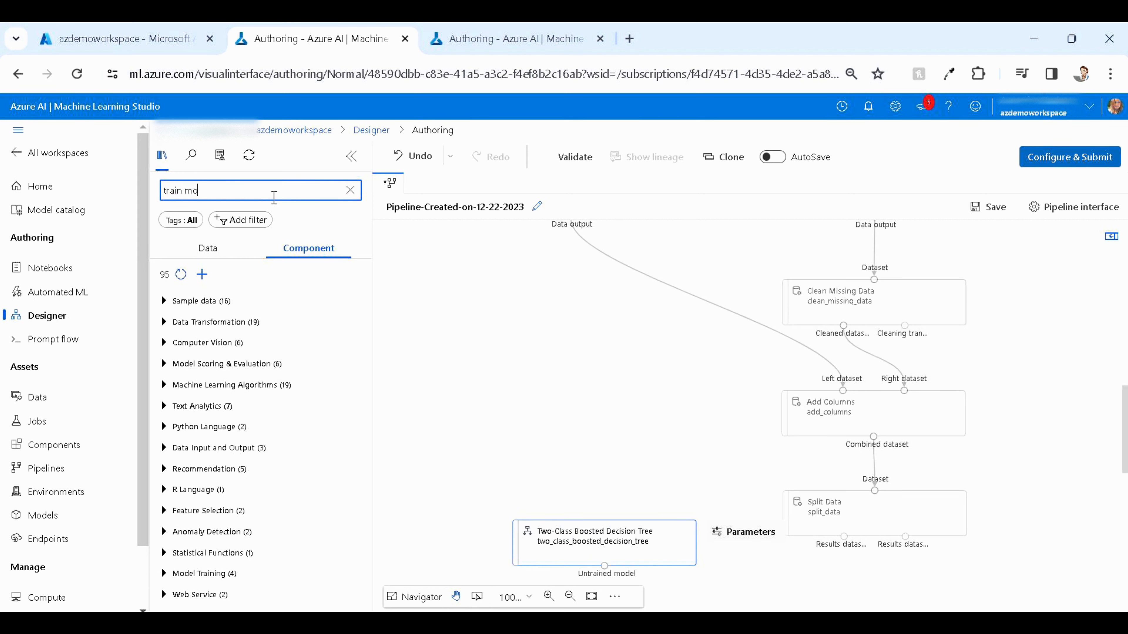
{"action": "type", "text": "del"}
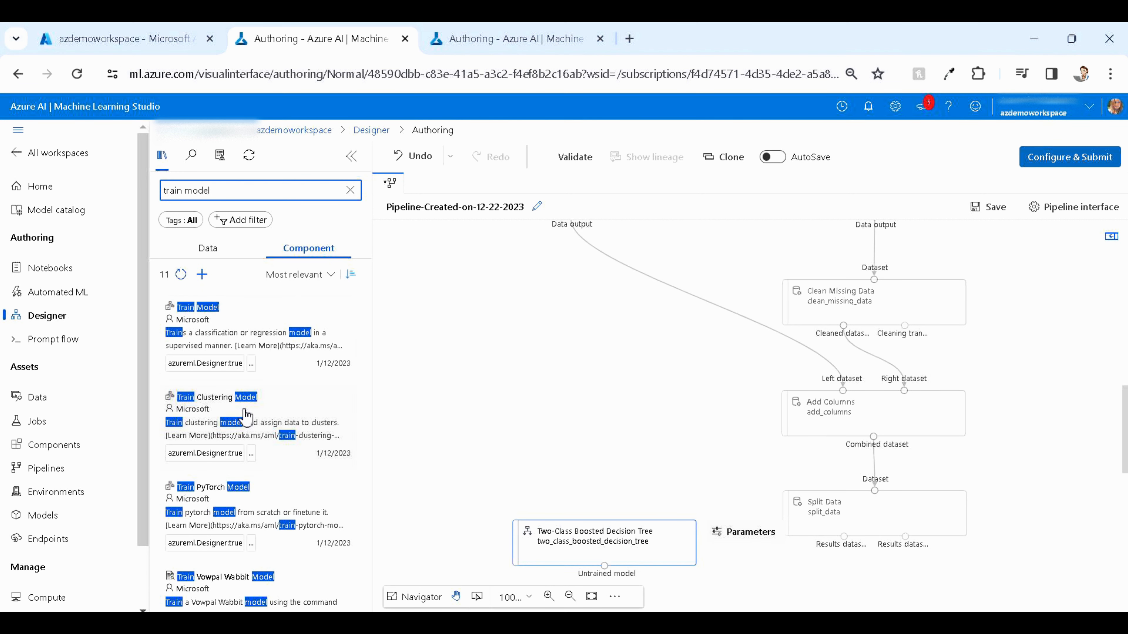
{"action": "left_click_drag", "start_coordinate": [262, 332], "coordinate": [876, 604]}
{"action": "scroll", "coordinate": [902, 533], "scroll_direction": "down", "scroll_amount": 5}
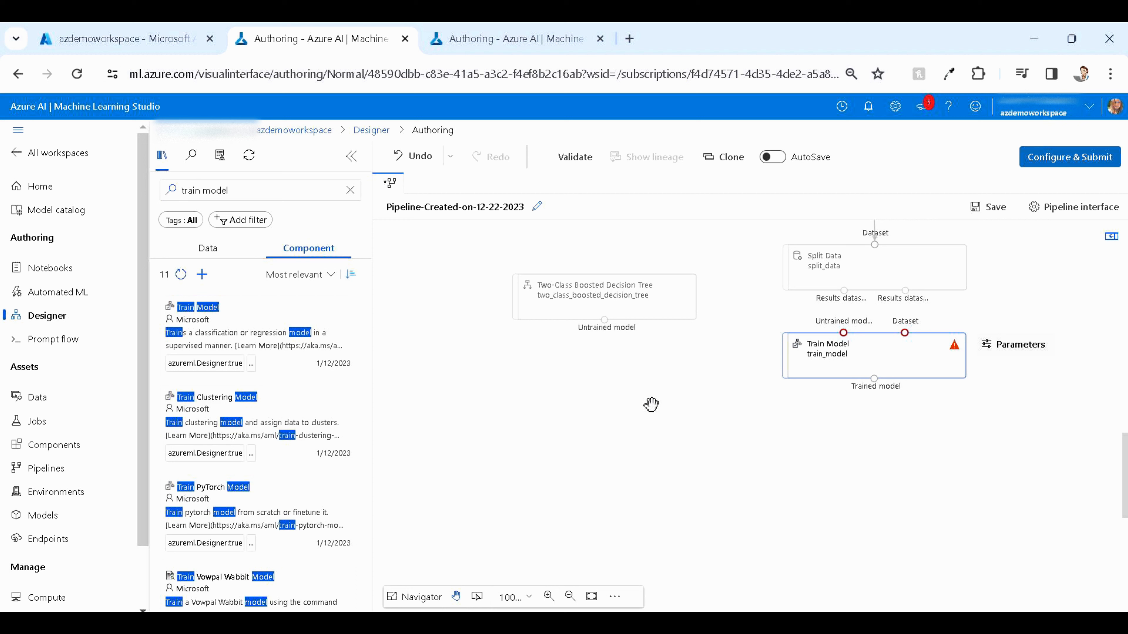
{"action": "left_click_drag", "start_coordinate": [607, 331], "coordinate": [843, 333]}
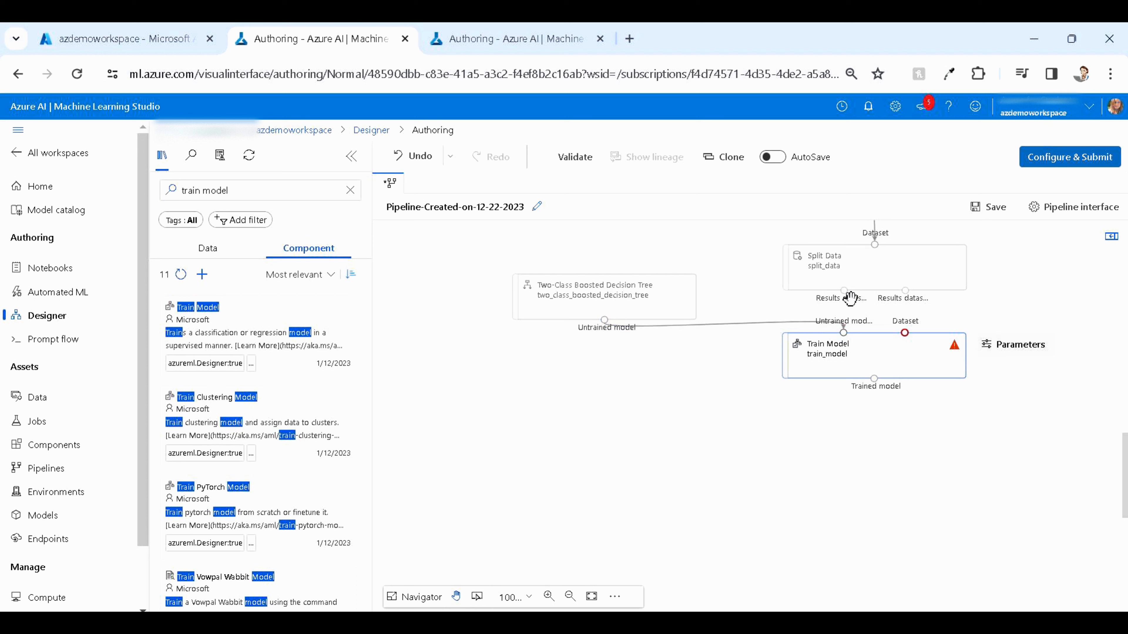
{"action": "left_click_drag", "start_coordinate": [849, 294], "coordinate": [914, 331]}
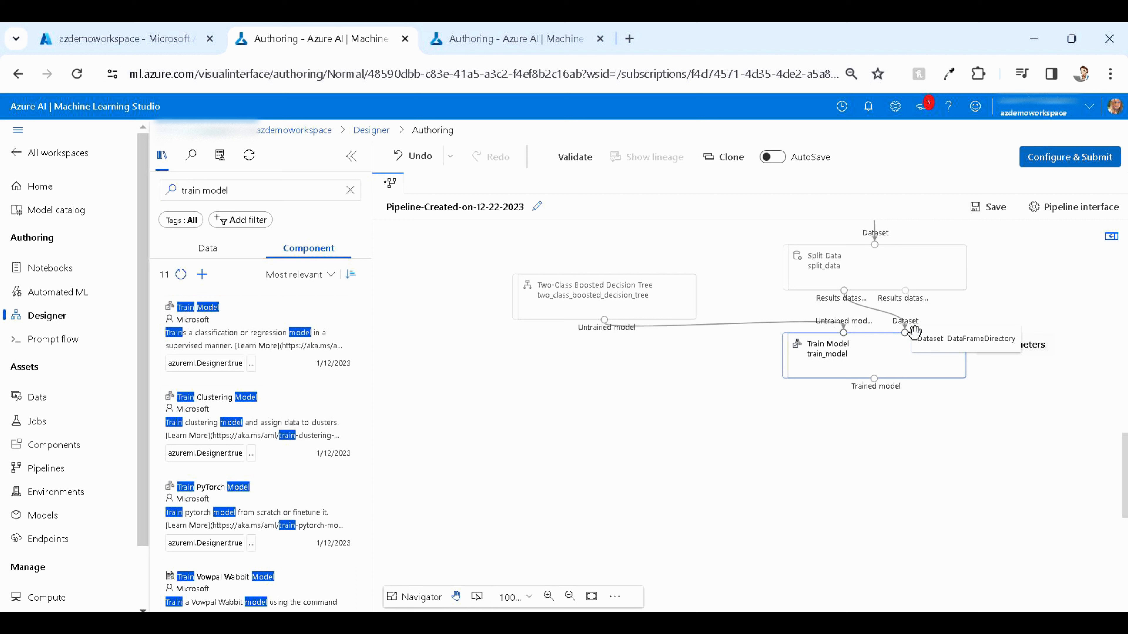
Search for score and place Score Model below Train Model
{"action": "left_click", "coordinate": [350, 190]}
{"action": "type", "text": "s"}
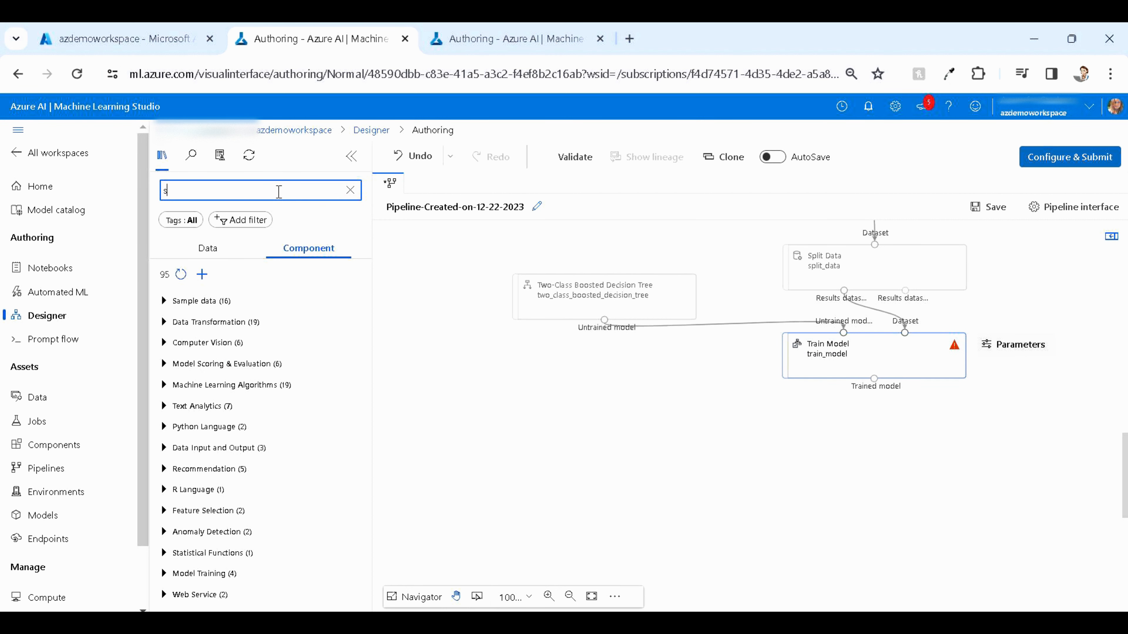
{"action": "type", "text": "core"}
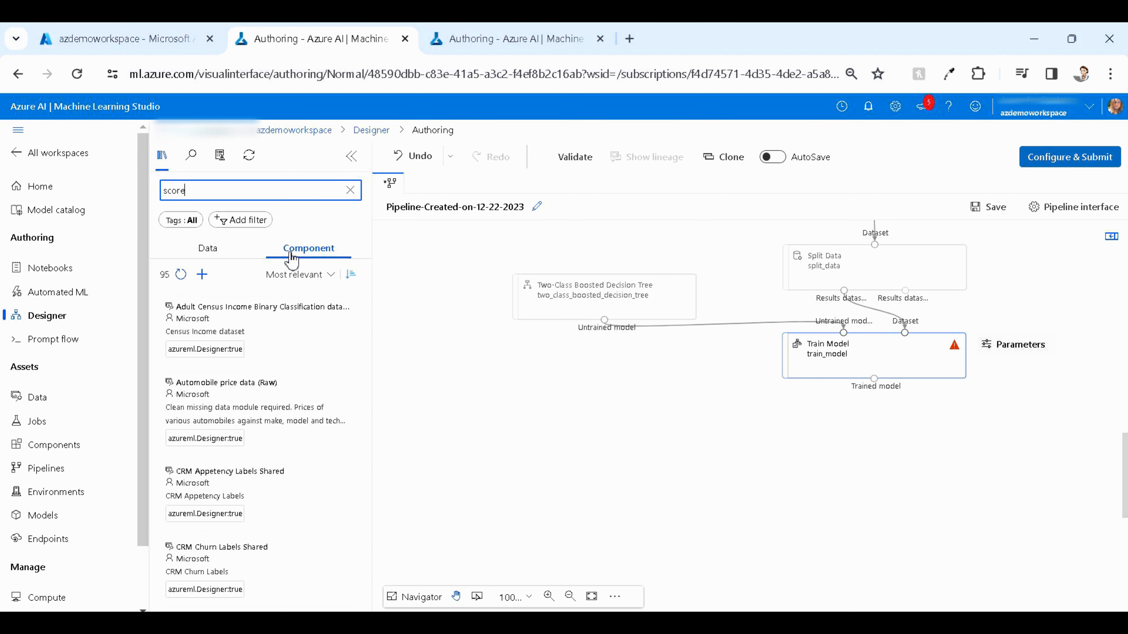
{"action": "left_click_drag", "start_coordinate": [252, 328], "coordinate": [871, 447]}
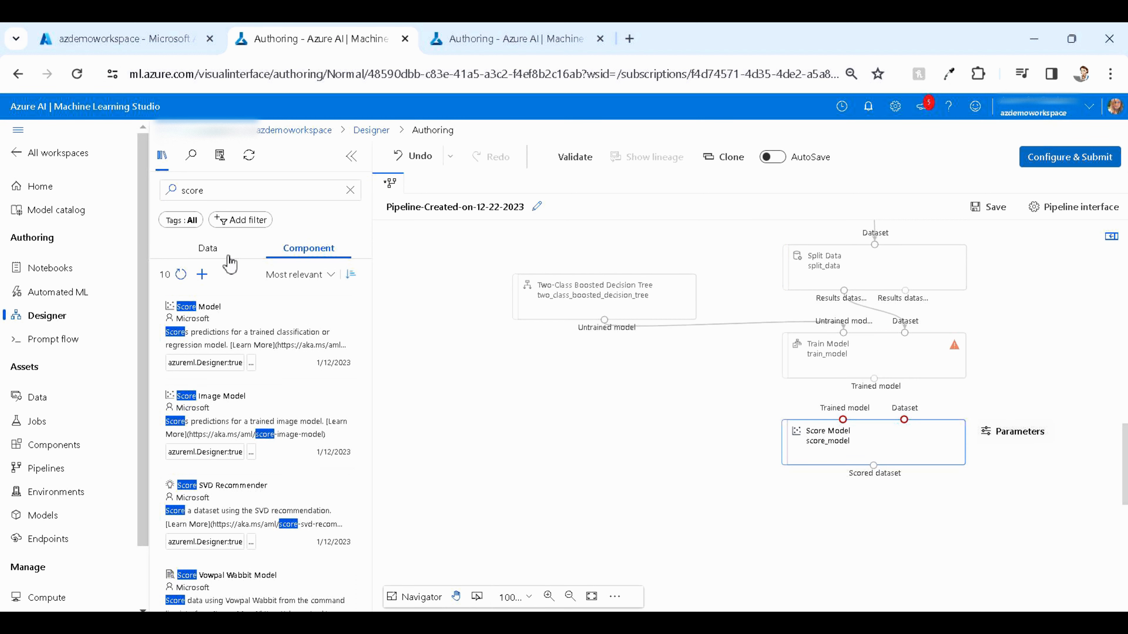
Search for evaluate and place Evaluate Model below Score Model
{"action": "double_click", "coordinate": [216, 190]}
{"action": "type", "text": "evalu"}
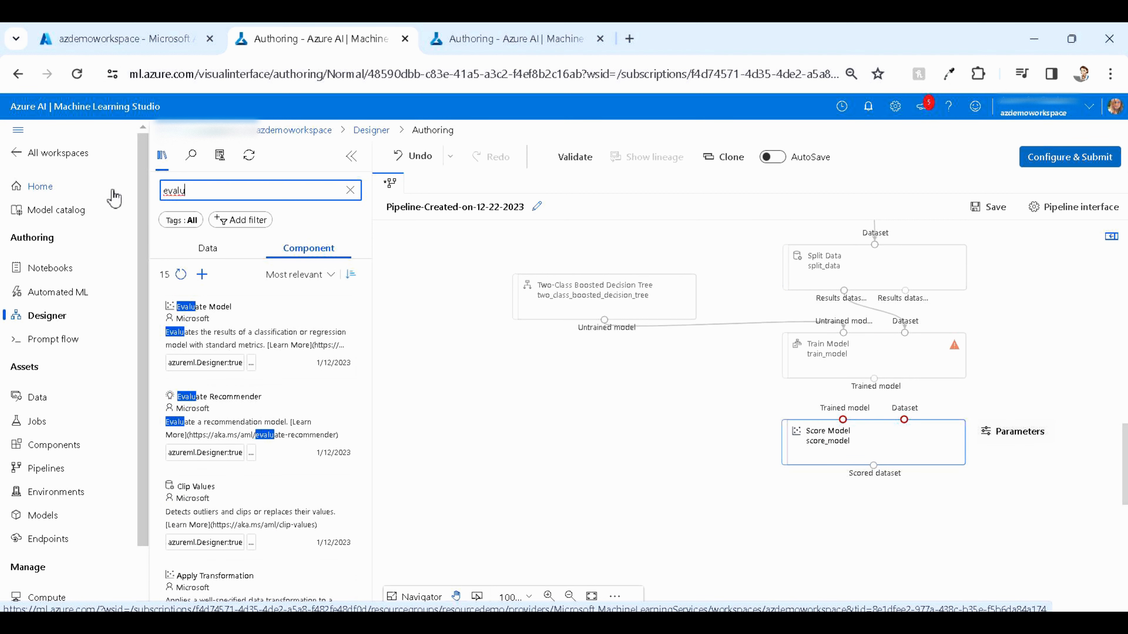
{"action": "left_click_drag", "start_coordinate": [240, 306], "coordinate": [876, 532]}
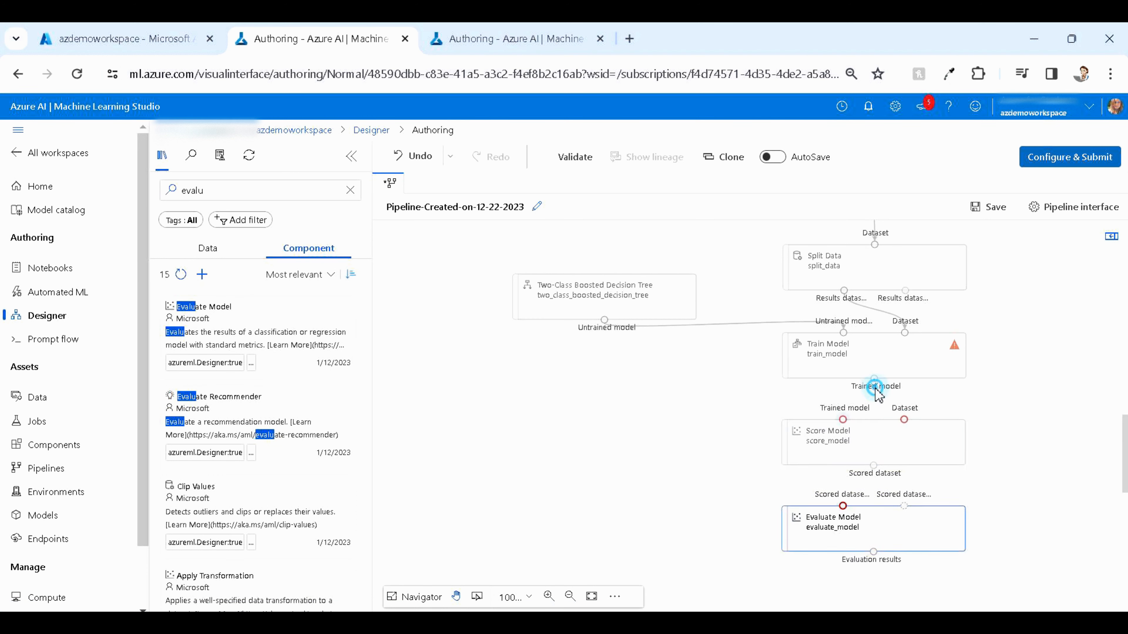
Connect the trained model and Split Data's second results dataset to Score Model, and its scored dataset to Evaluate Model
{"action": "left_click_drag", "start_coordinate": [874, 379], "coordinate": [841, 418]}
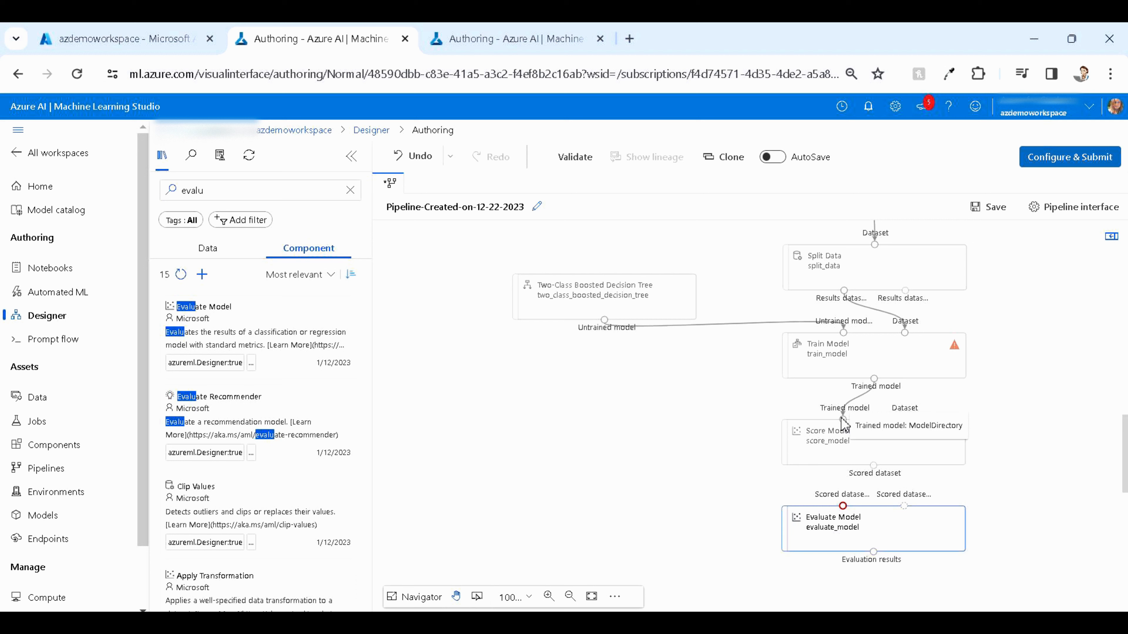
{"action": "left_click_drag", "start_coordinate": [905, 290], "coordinate": [909, 417]}
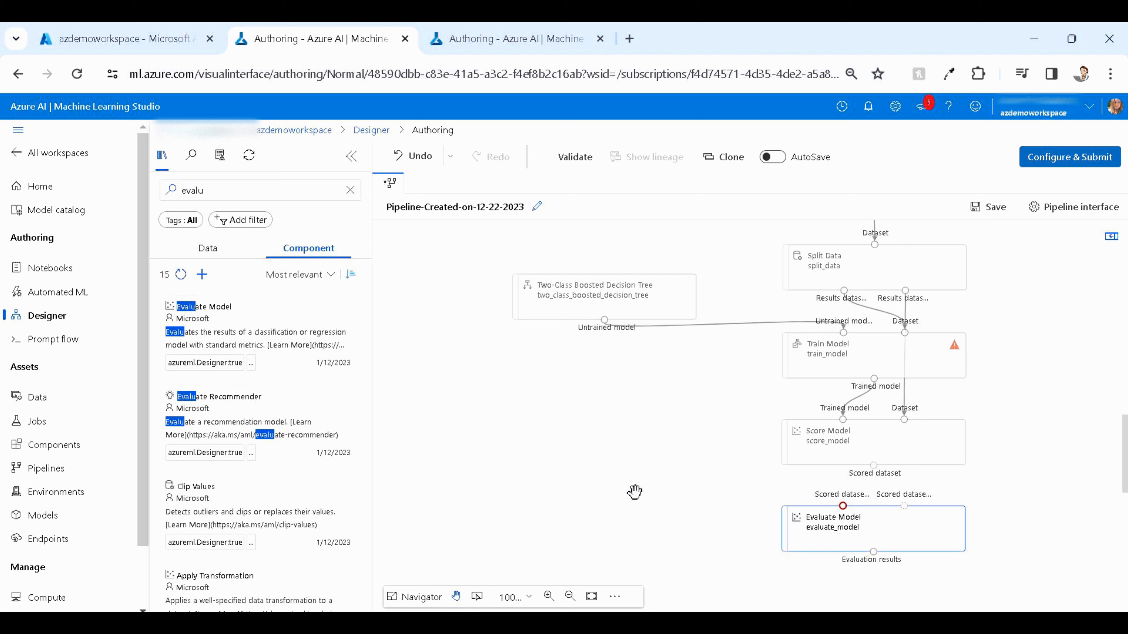
{"action": "left_click", "coordinate": [823, 444]}
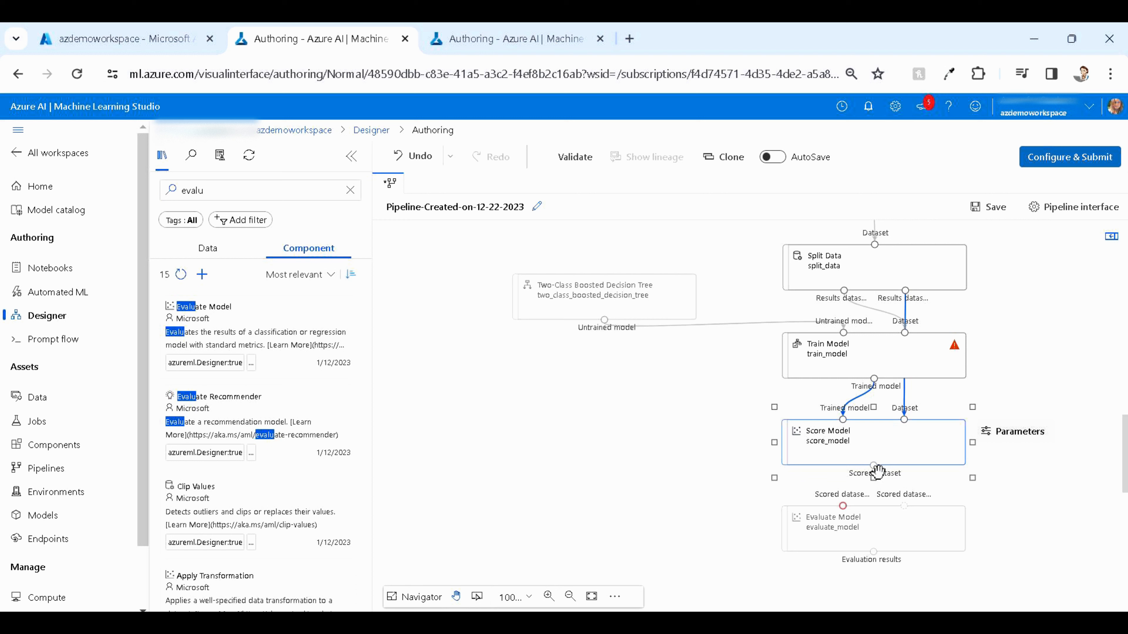
{"action": "left_click_drag", "start_coordinate": [873, 467], "coordinate": [842, 510]}
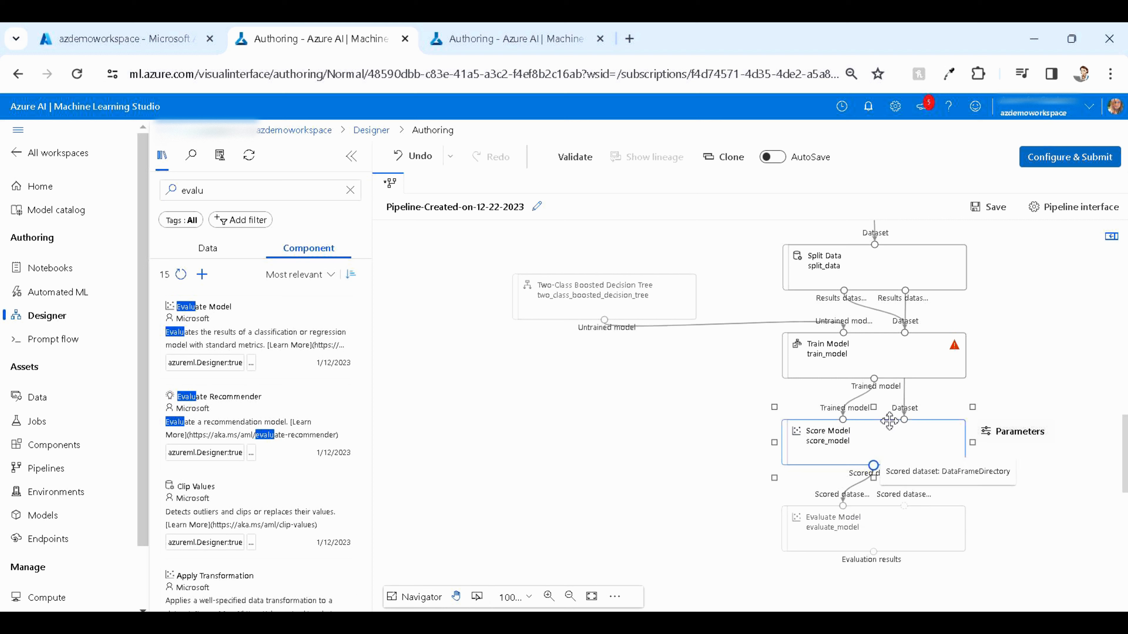
Set Train Model's label column to Col1 and close its parameters
{"action": "left_click", "coordinate": [922, 371]}
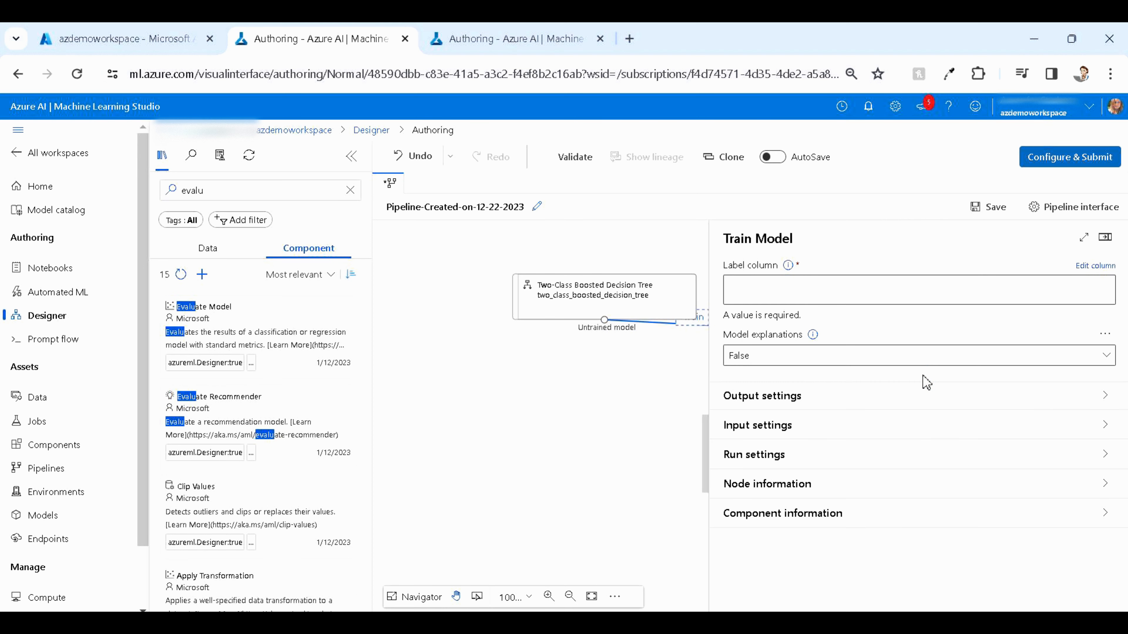
{"action": "left_click", "coordinate": [1084, 267]}
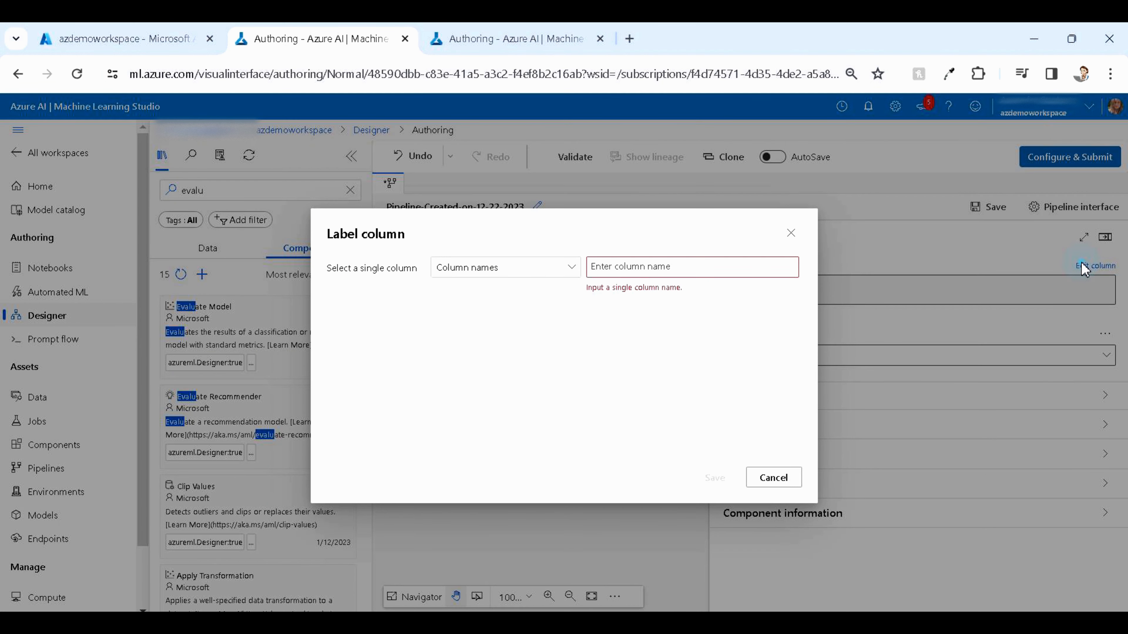
{"action": "left_click", "coordinate": [644, 269]}
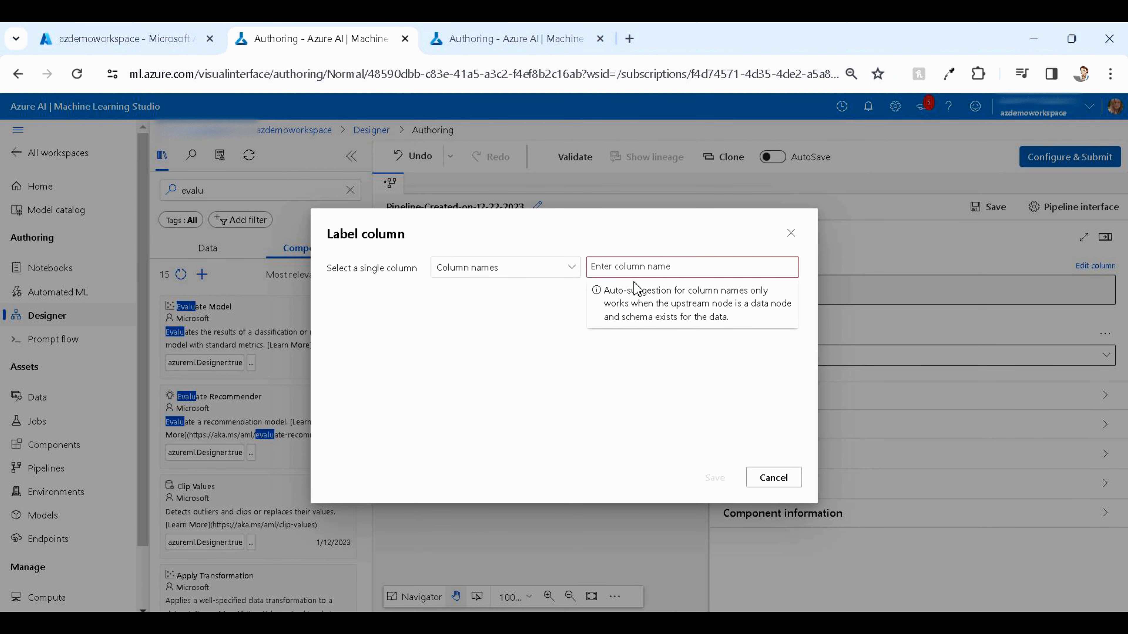
{"action": "type", "text": "Col1"}
{"action": "key", "text": "Return"}
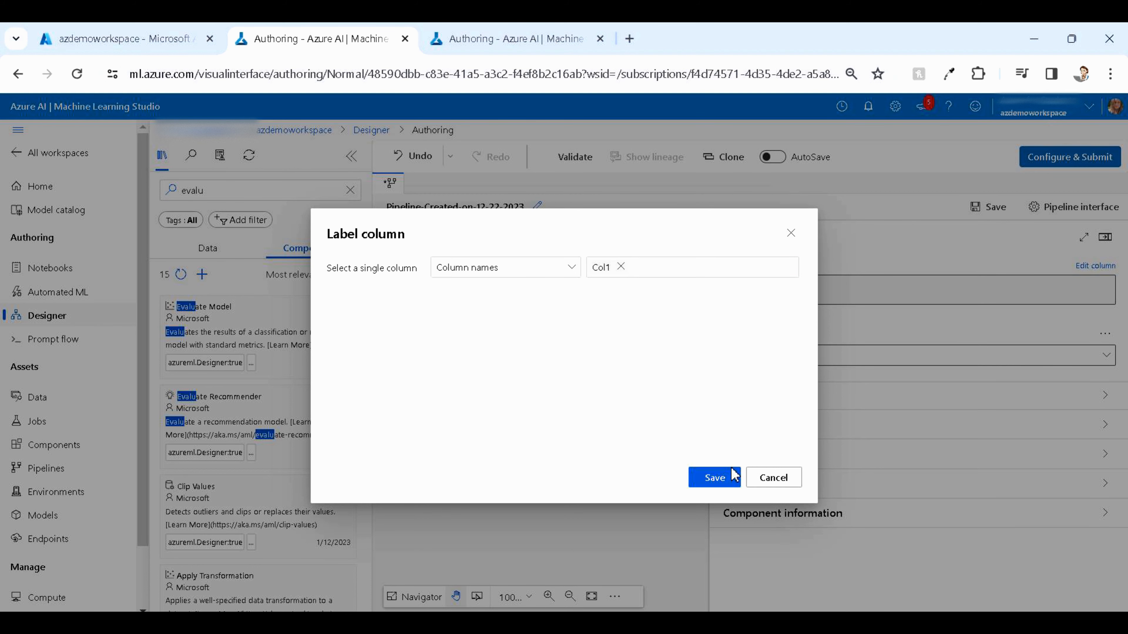
{"action": "left_click", "coordinate": [733, 477]}
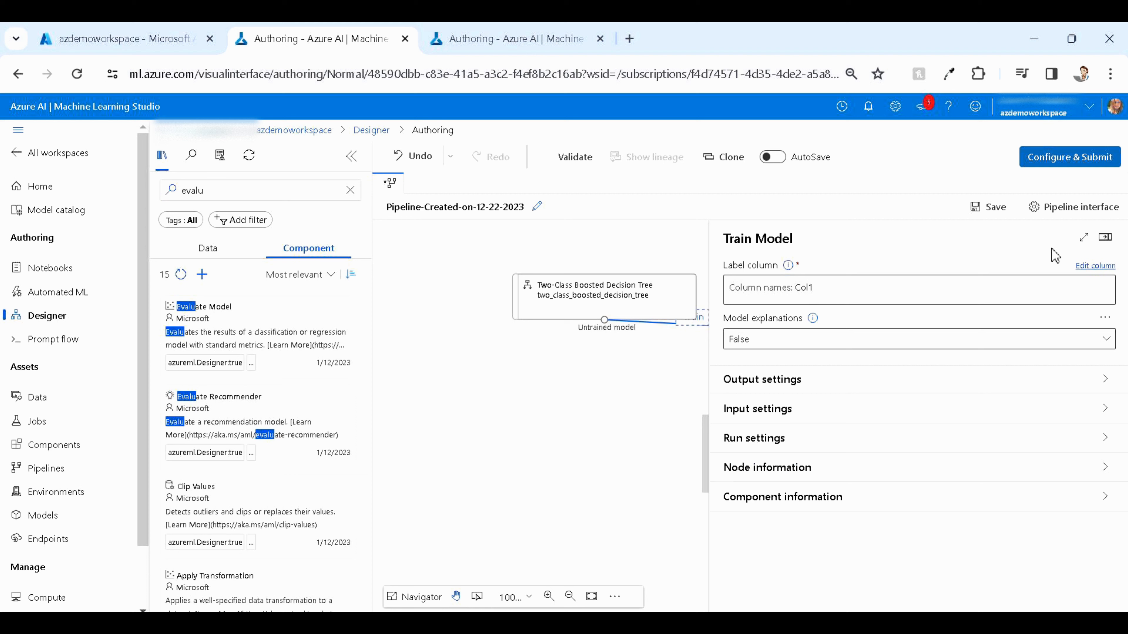
{"action": "left_click", "coordinate": [1101, 236]}
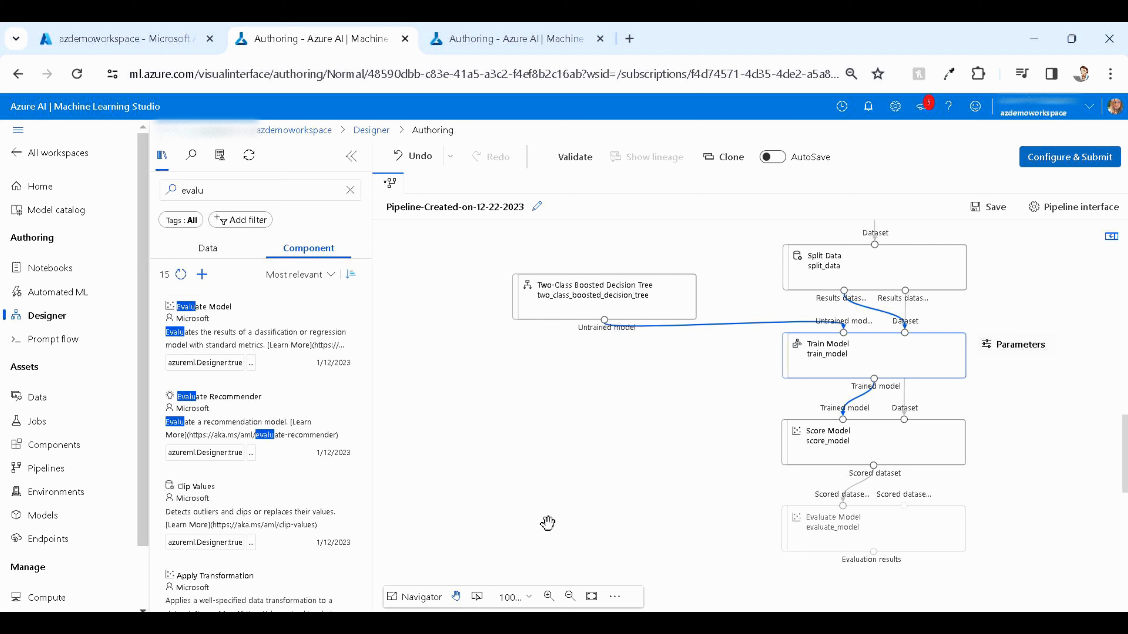
Save the pipeline
{"action": "left_click", "coordinate": [570, 596]}
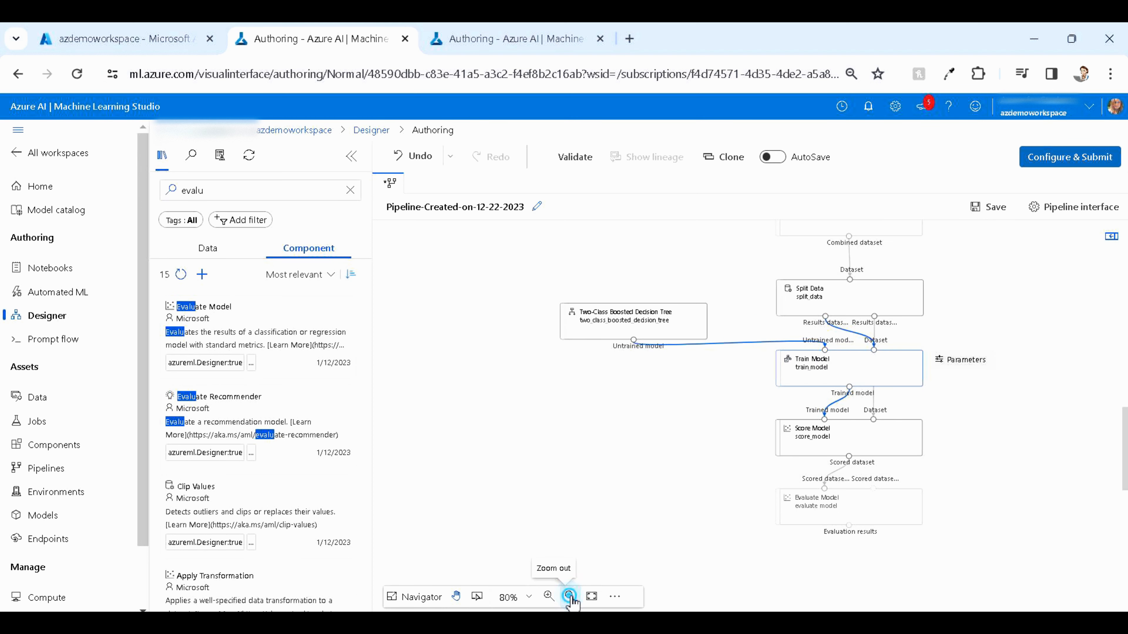
{"action": "left_click", "coordinate": [569, 596]}
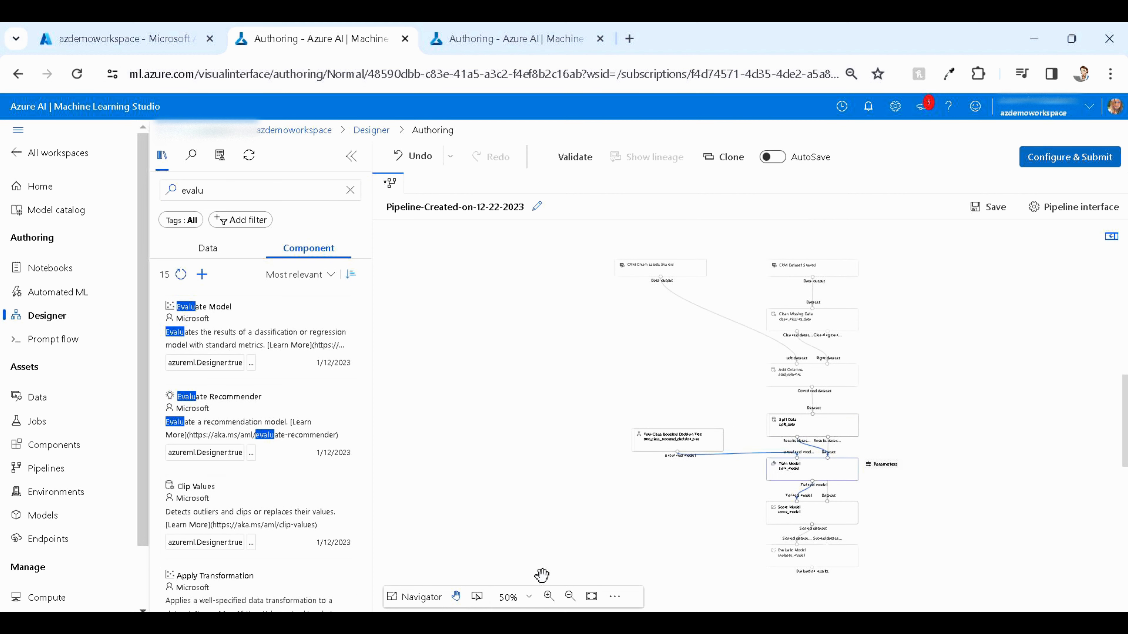
{"action": "left_click", "coordinate": [549, 597]}
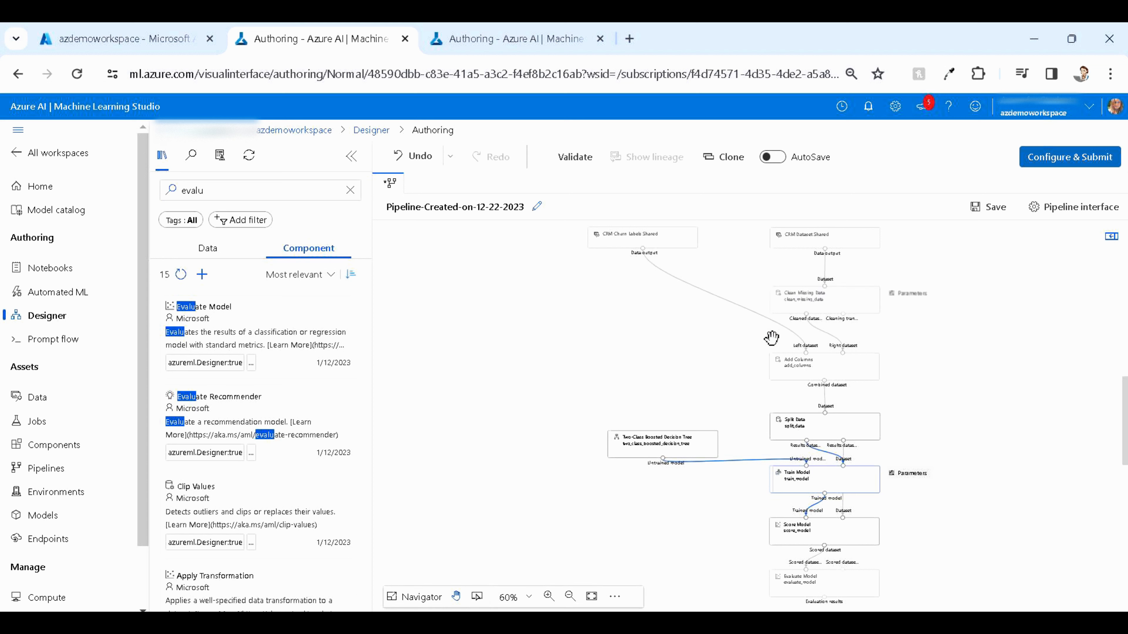
{"action": "scroll", "coordinate": [772, 339], "scroll_direction": "down", "scroll_amount": 1}
{"action": "scroll", "coordinate": [772, 338], "scroll_direction": "up", "scroll_amount": 1}
{"action": "left_click", "coordinate": [976, 209]}
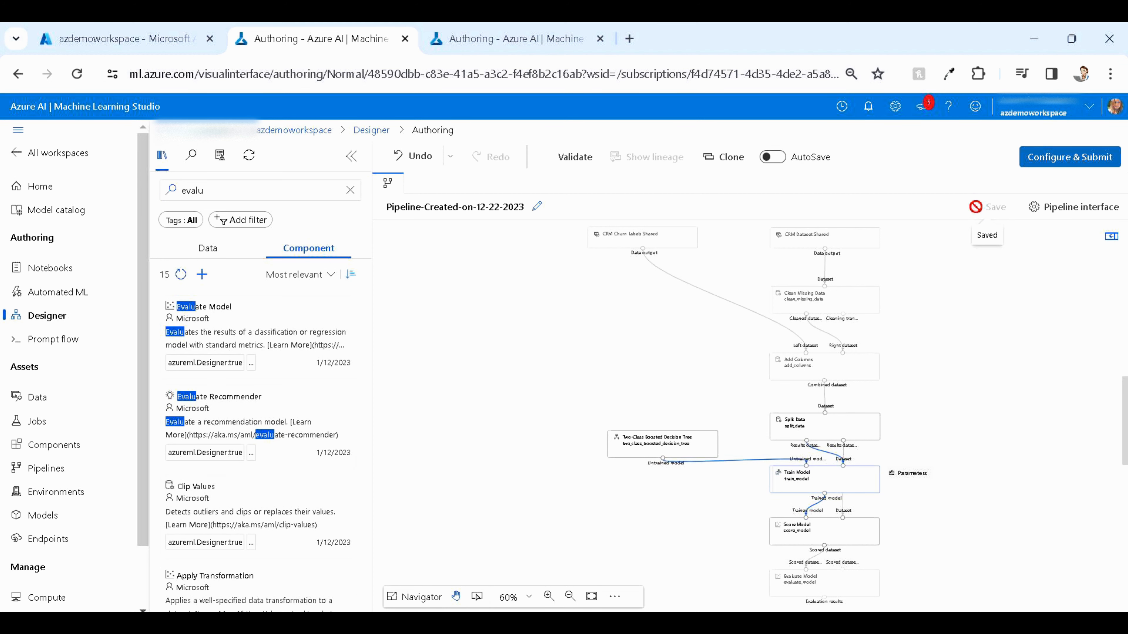
Set up a pipeline job with a new experiment named experimentml and proceed to its runtime settings
{"action": "left_click", "coordinate": [1053, 163]}
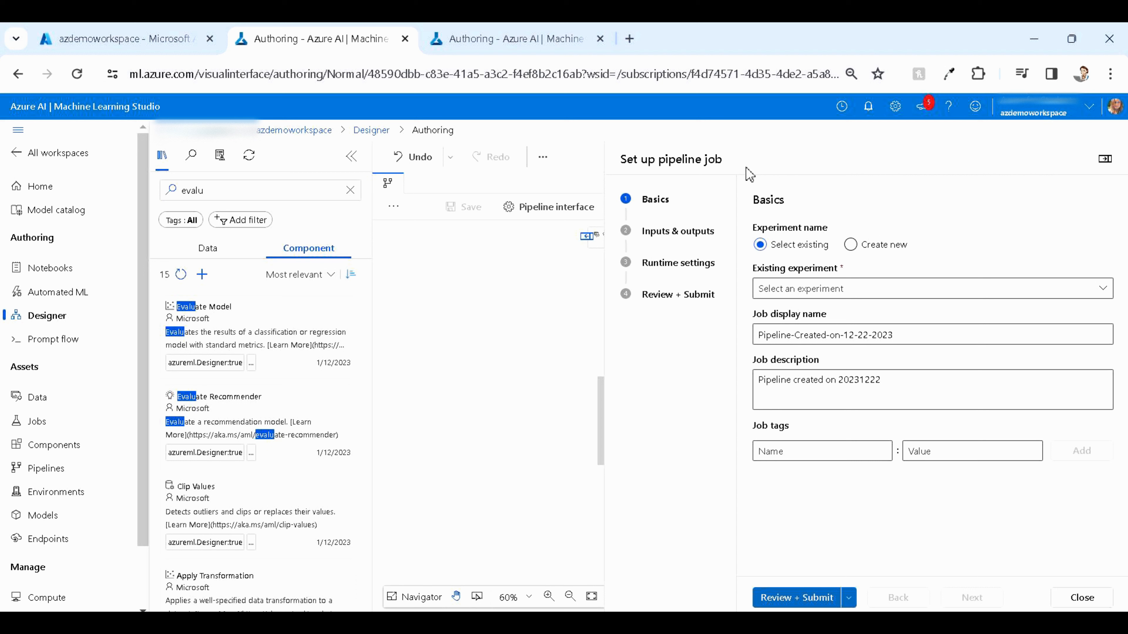
{"action": "left_click", "coordinate": [870, 247]}
{"action": "left_click", "coordinate": [794, 292]}
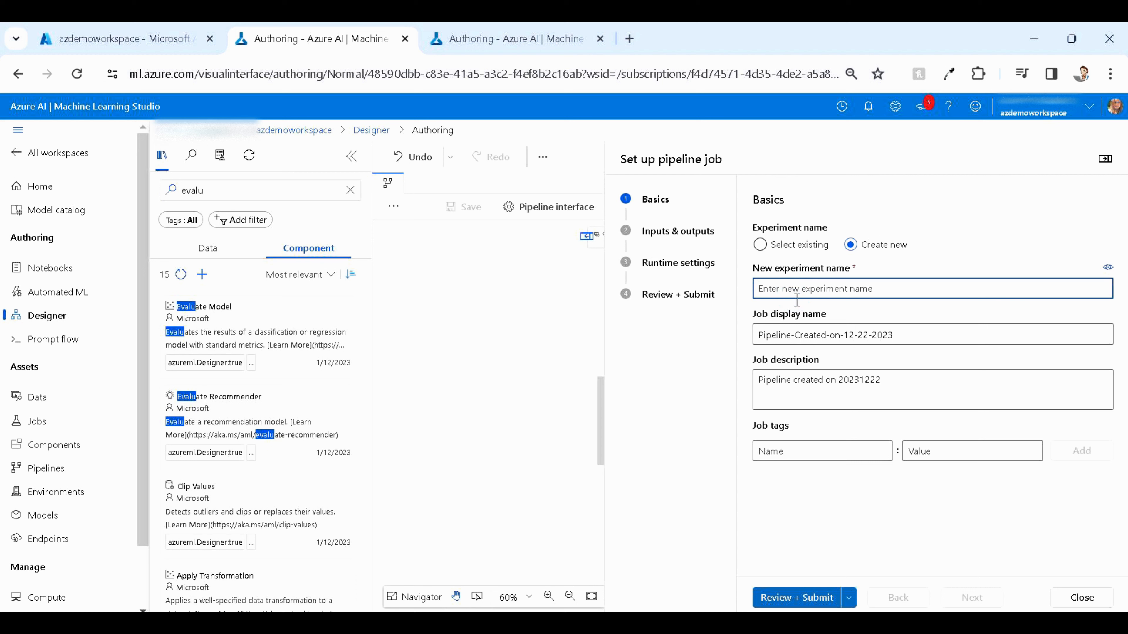
{"action": "type", "text": "experimentml"}
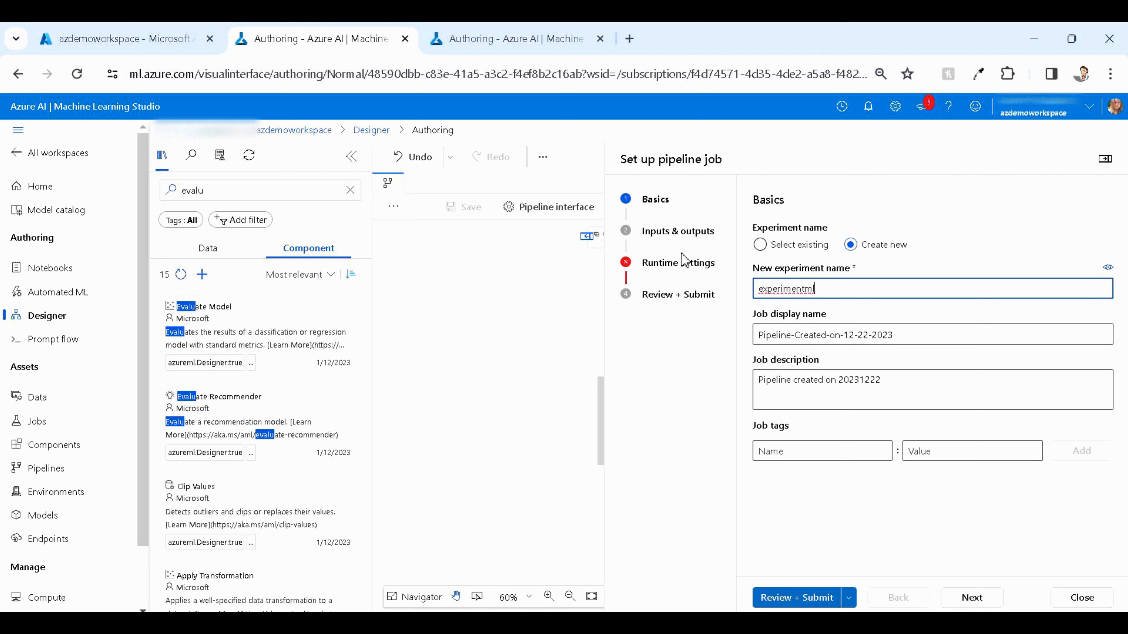
{"action": "left_click", "coordinate": [675, 264]}
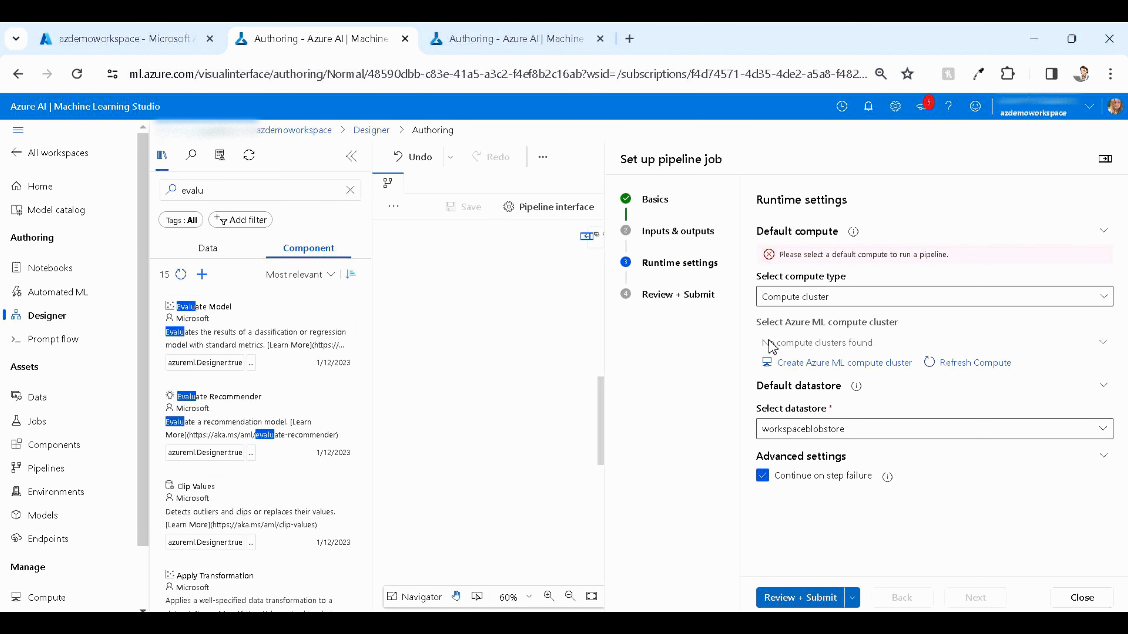
Create a new Standard_DS3_v2 Azure ML compute cluster named computecluster1
{"action": "left_click", "coordinate": [800, 364]}
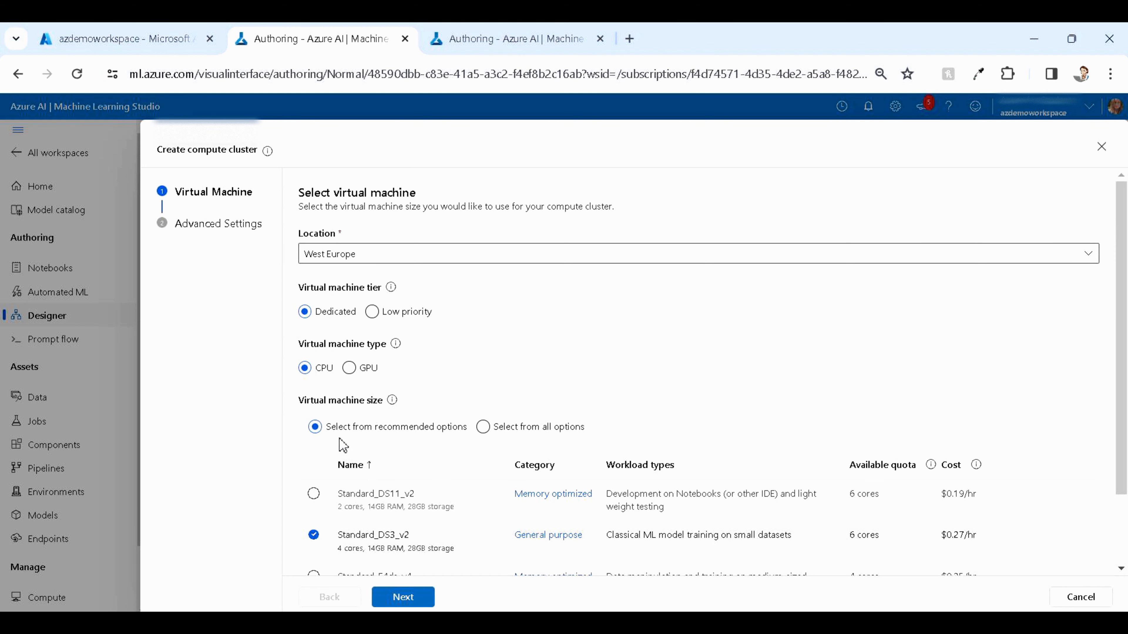
{"action": "left_click", "coordinate": [402, 583]}
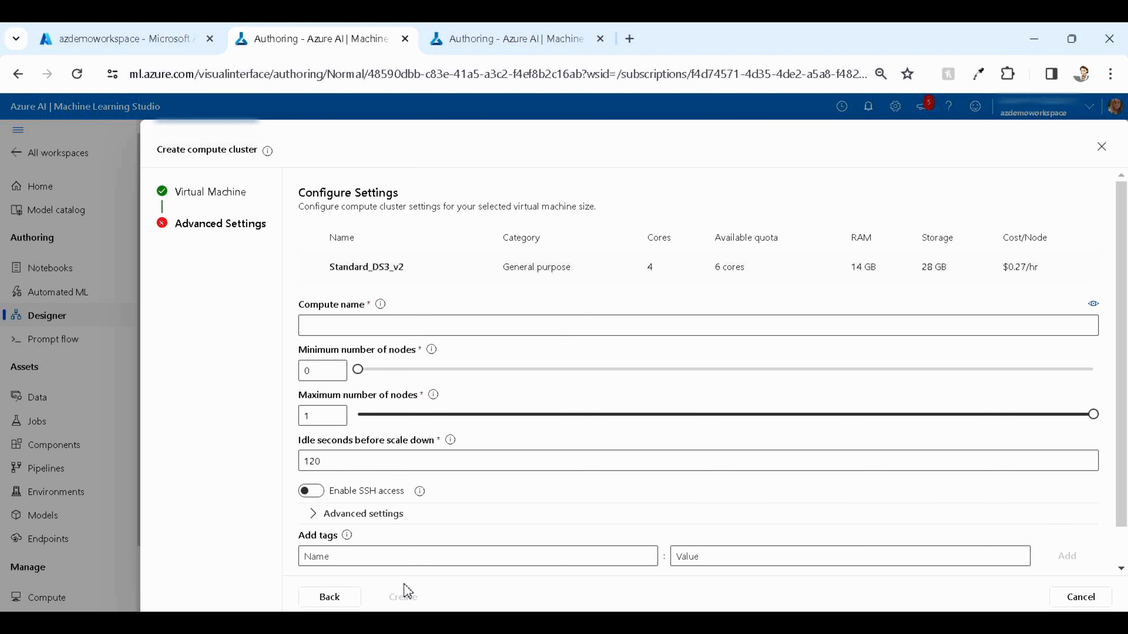
{"action": "left_click", "coordinate": [439, 330]}
{"action": "type", "text": "compute"}
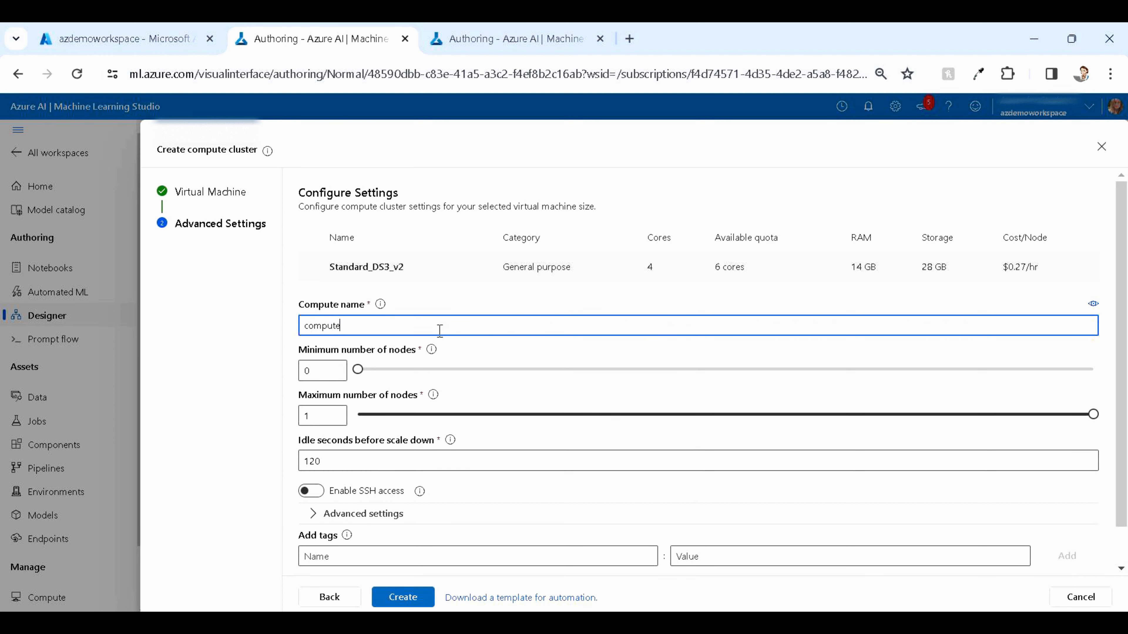
{"action": "type", "text": "cluster1"}
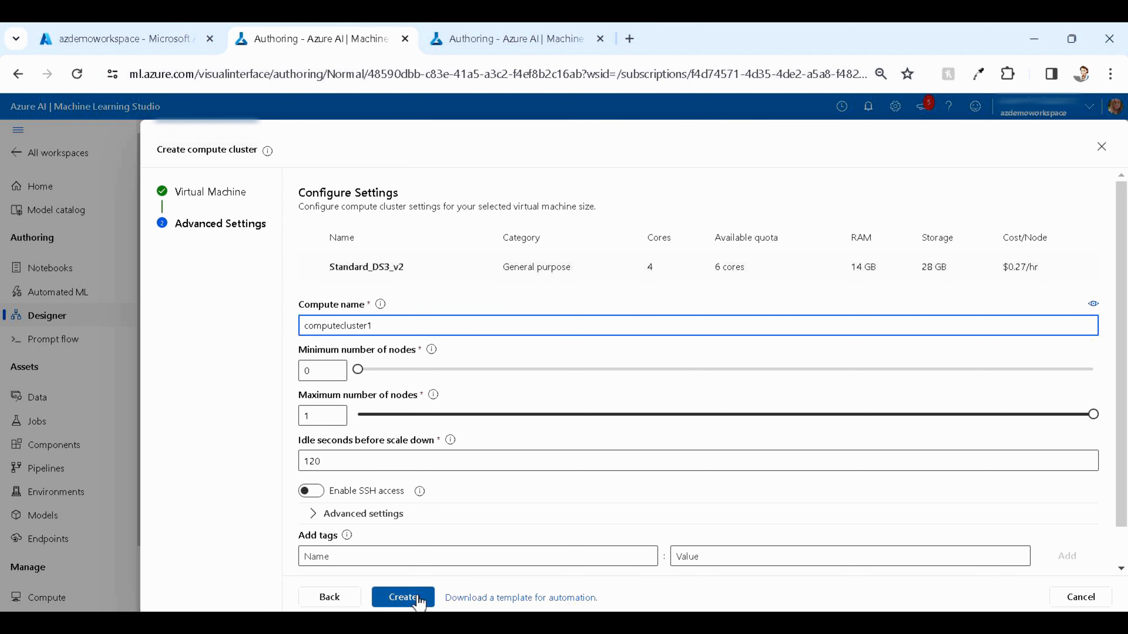
{"action": "left_click", "coordinate": [405, 597]}
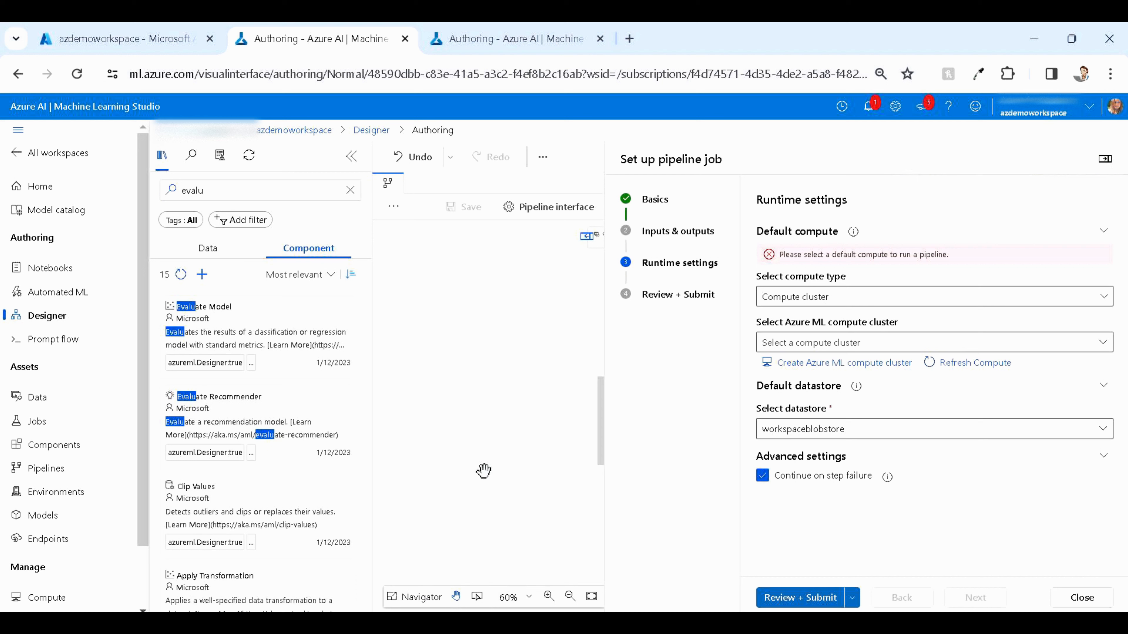
Choose computecluster1 as the pipeline's default compute cluster and move on to the review page
{"action": "left_click", "coordinate": [924, 342]}
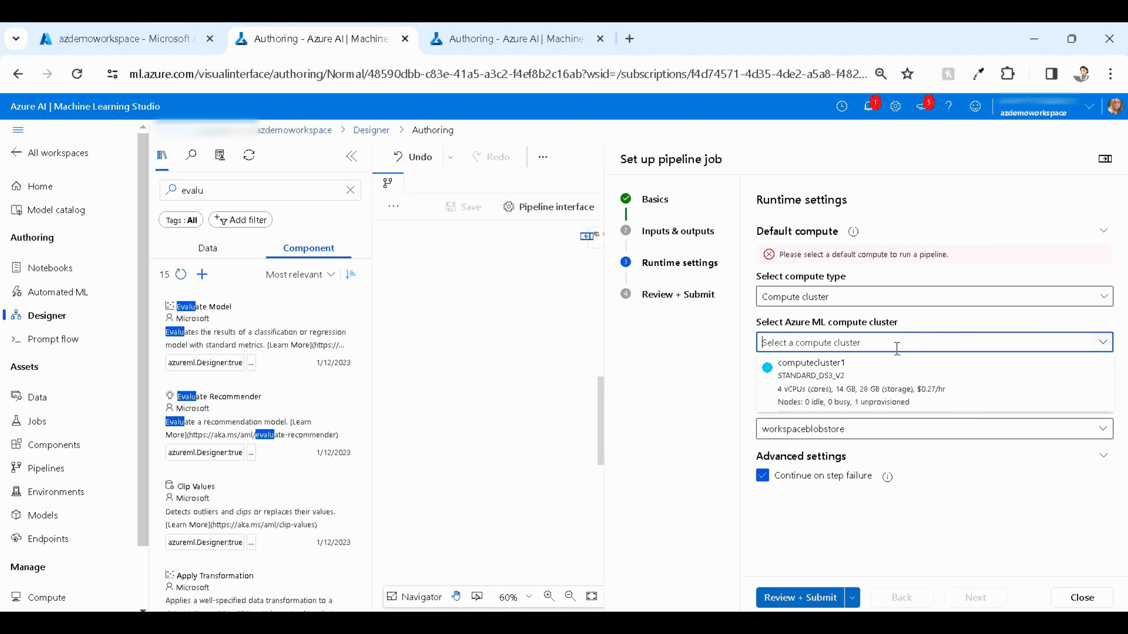
{"action": "left_click", "coordinate": [848, 375]}
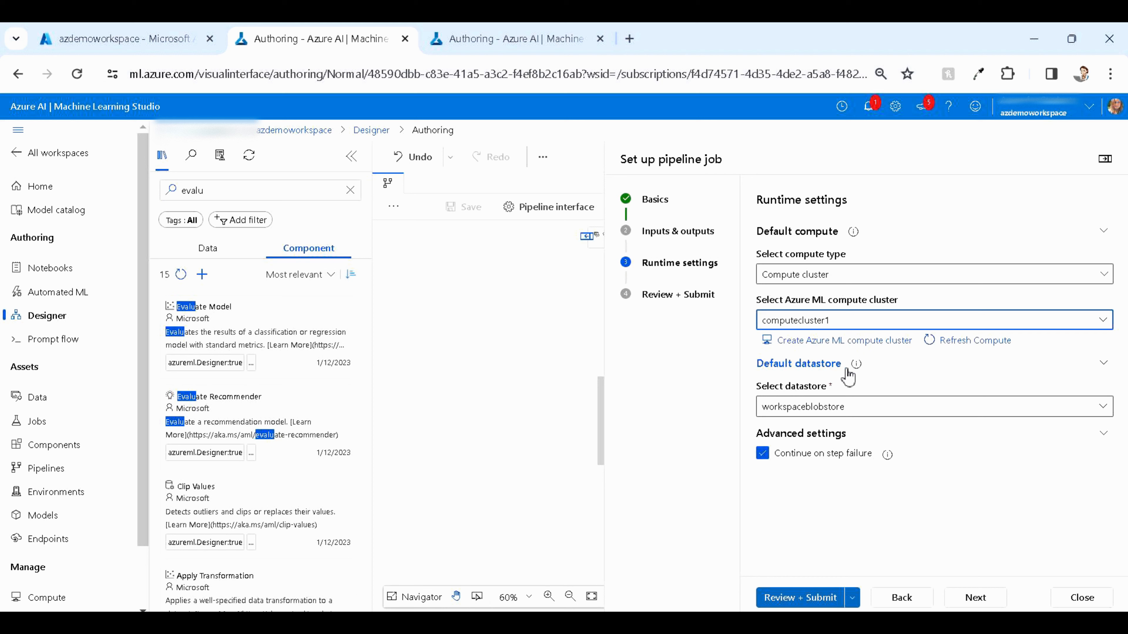
{"action": "left_click", "coordinate": [795, 598]}
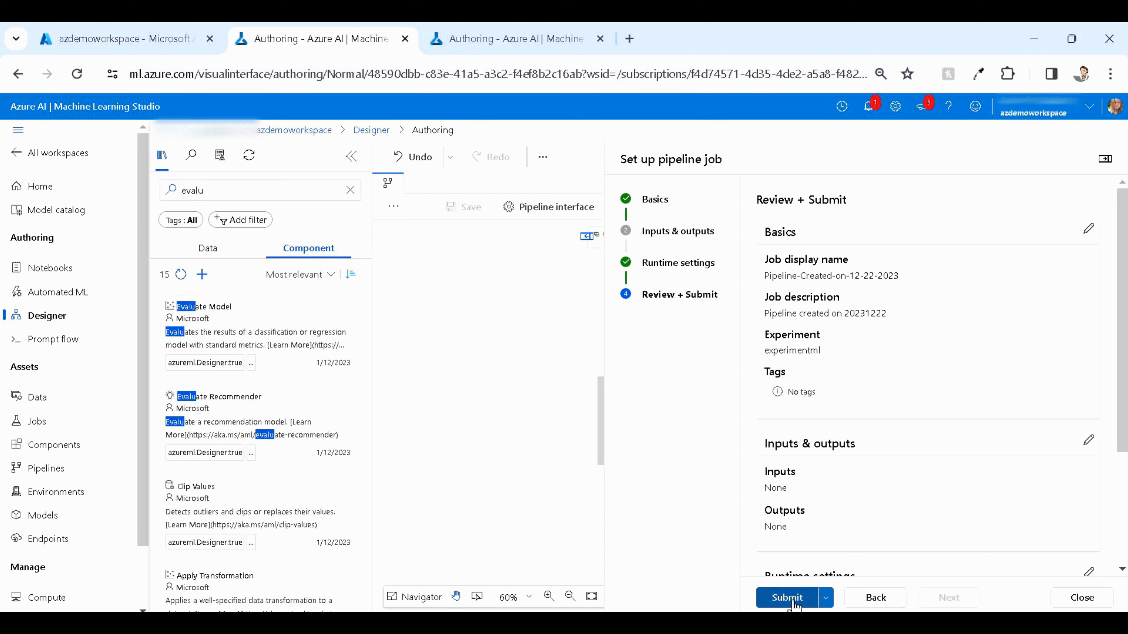
Submit the pipeline job and open its run details
{"action": "left_click", "coordinate": [795, 603]}
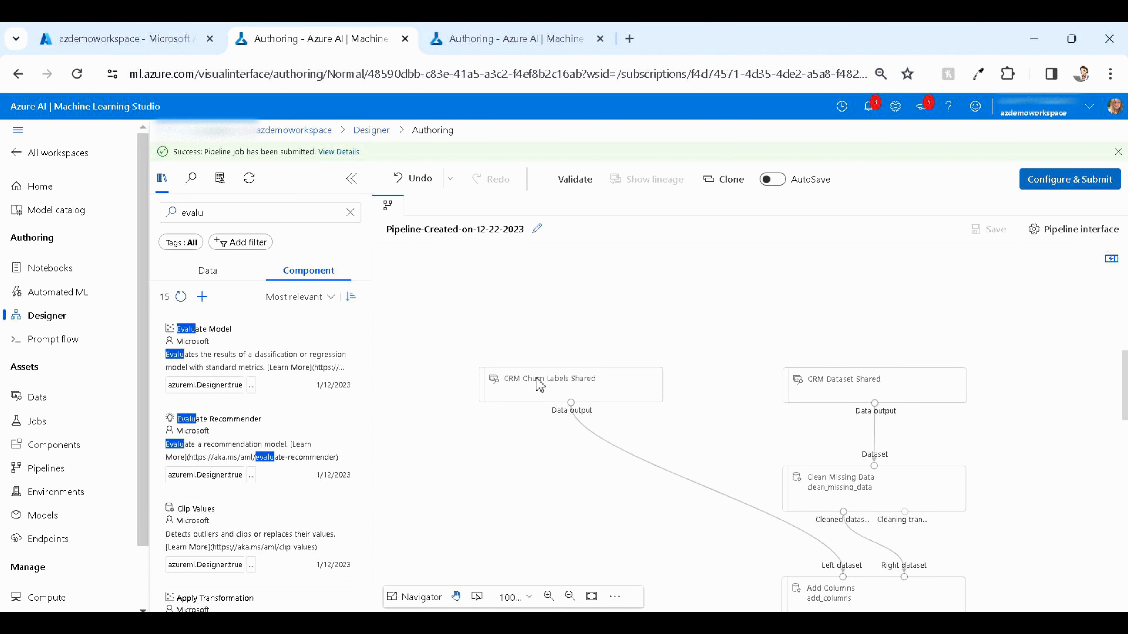
{"action": "left_click", "coordinate": [349, 153]}
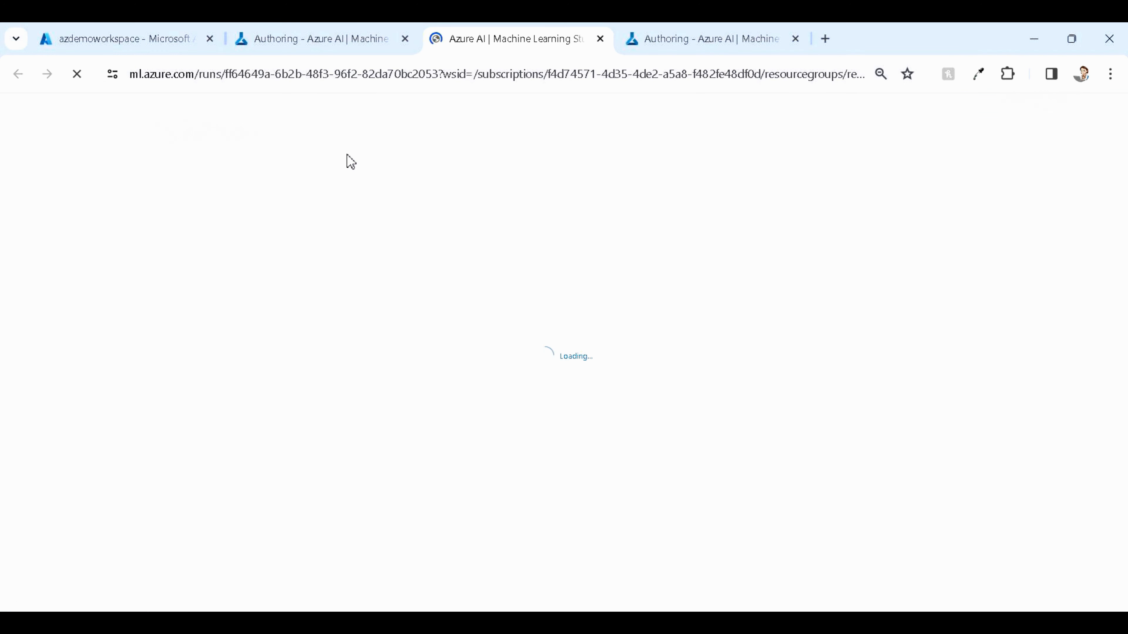